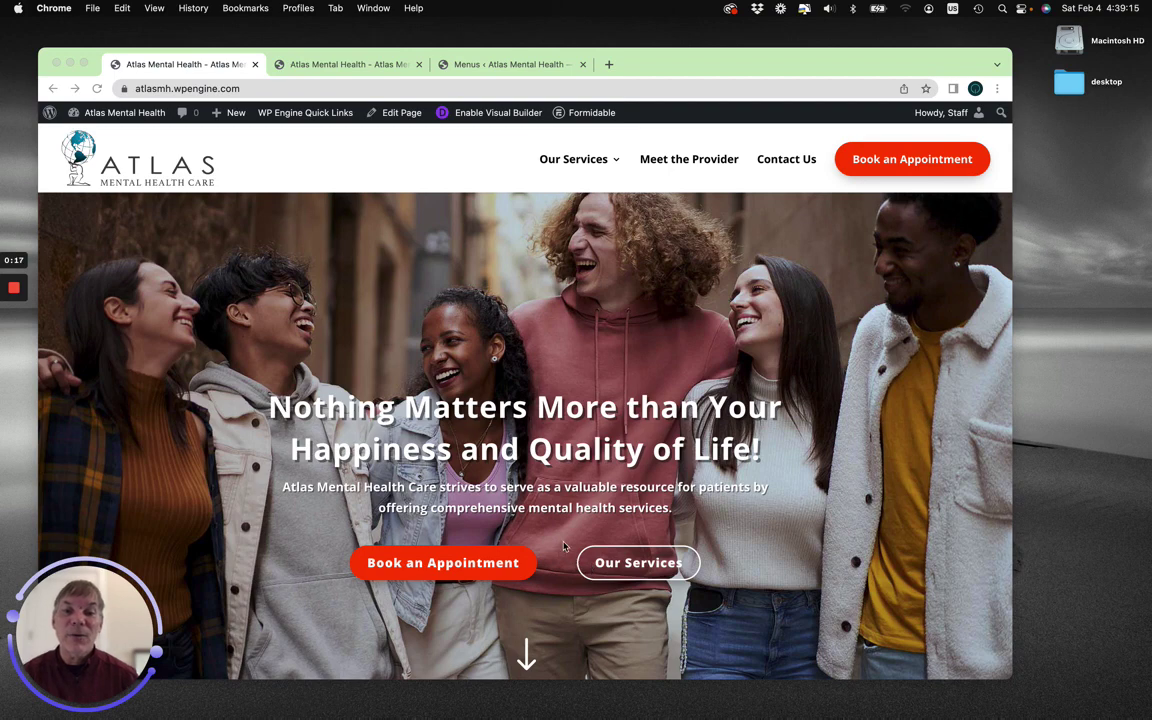
Test the hero's Book an Appointment and Our Services buttons on the live home page, returning to the page top after each.
click(497, 562)
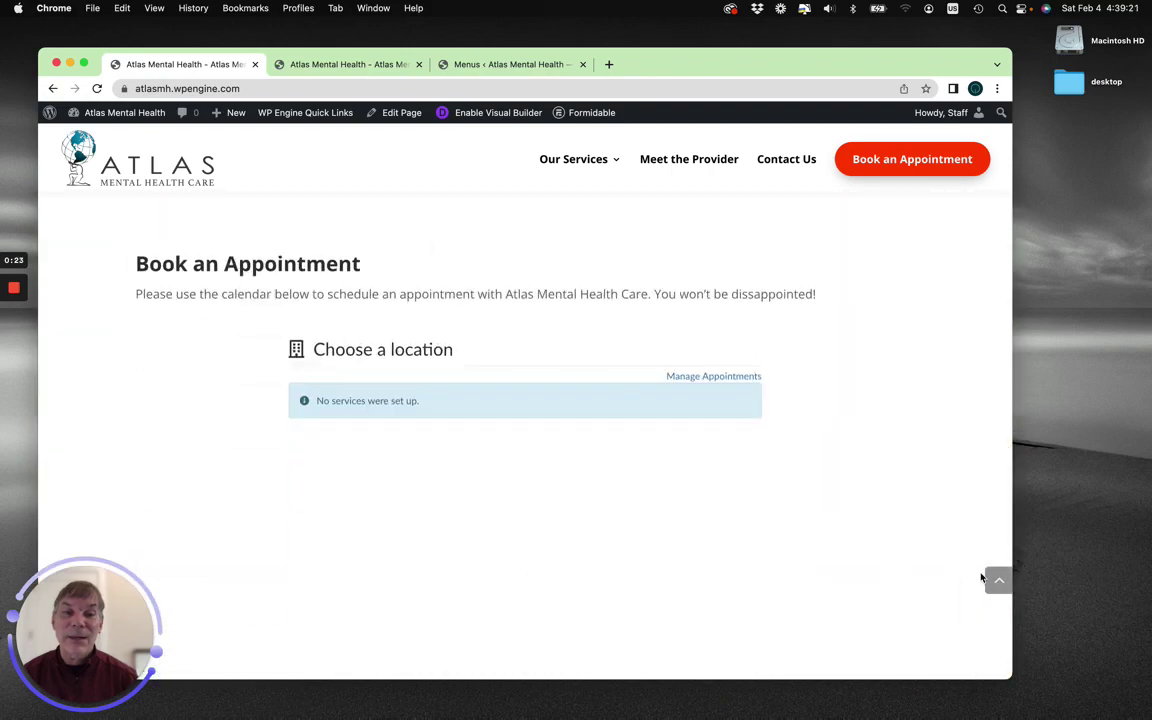
click(998, 578)
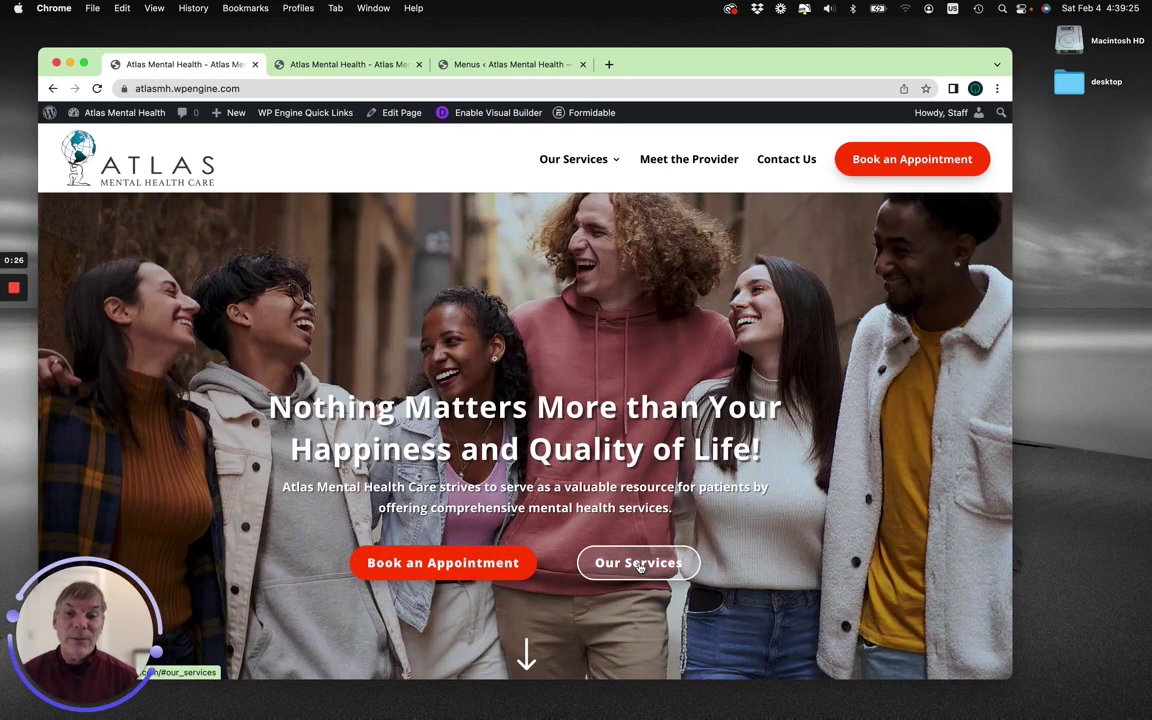
click(640, 566)
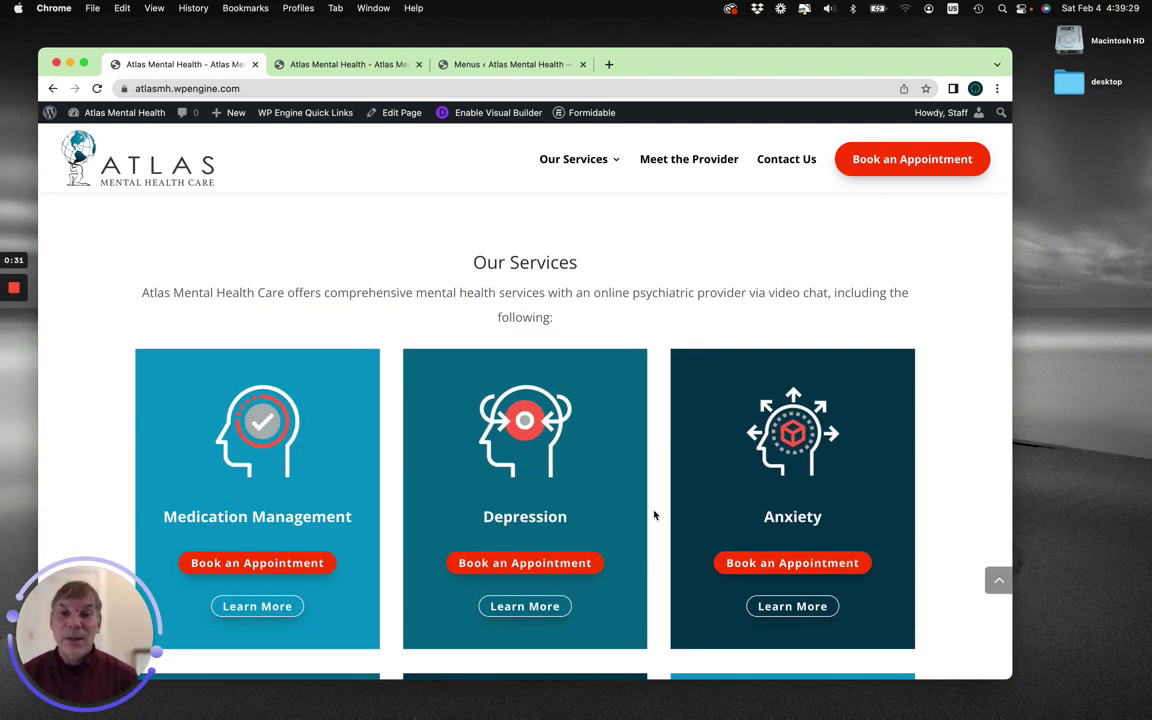
scroll(655, 515, up, 10)
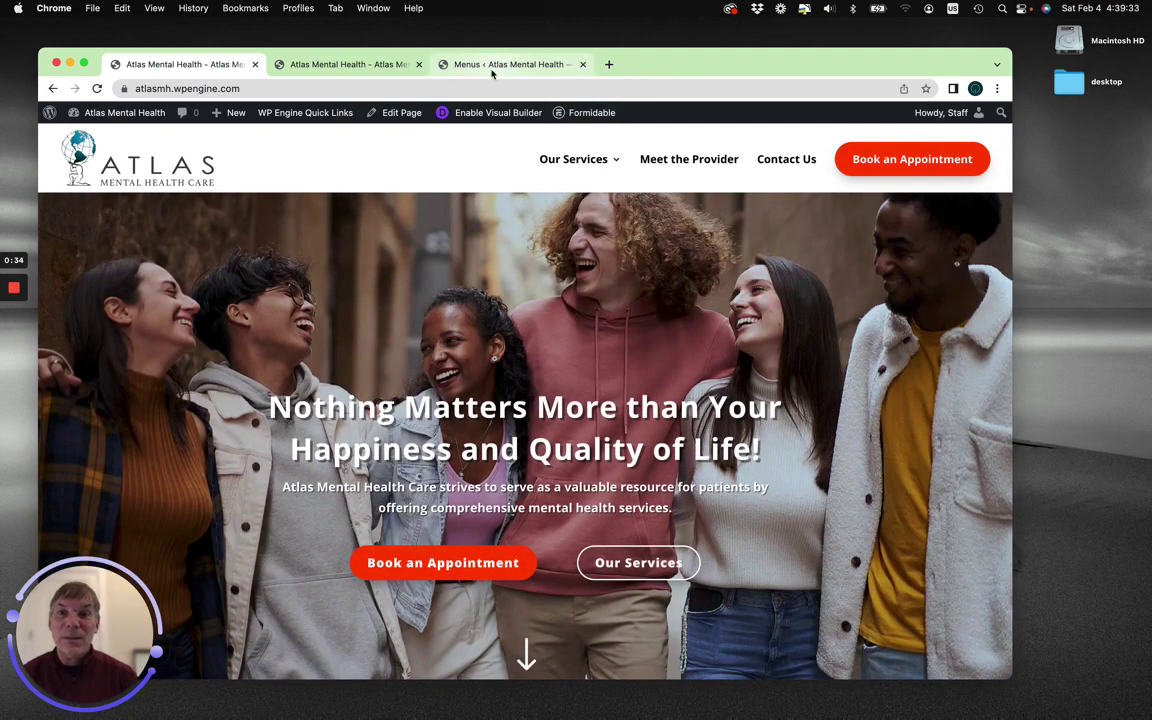
Switch to the home page open in the Visual Builder and expand the page's builder controls.
click(376, 65)
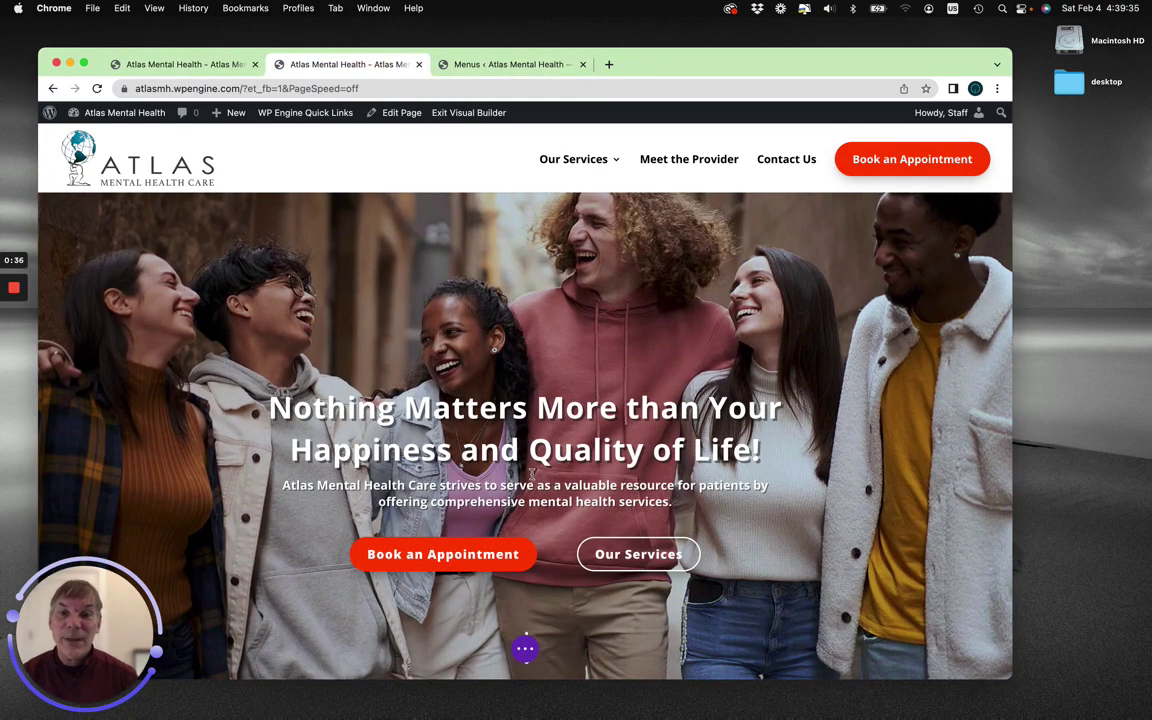
click(526, 652)
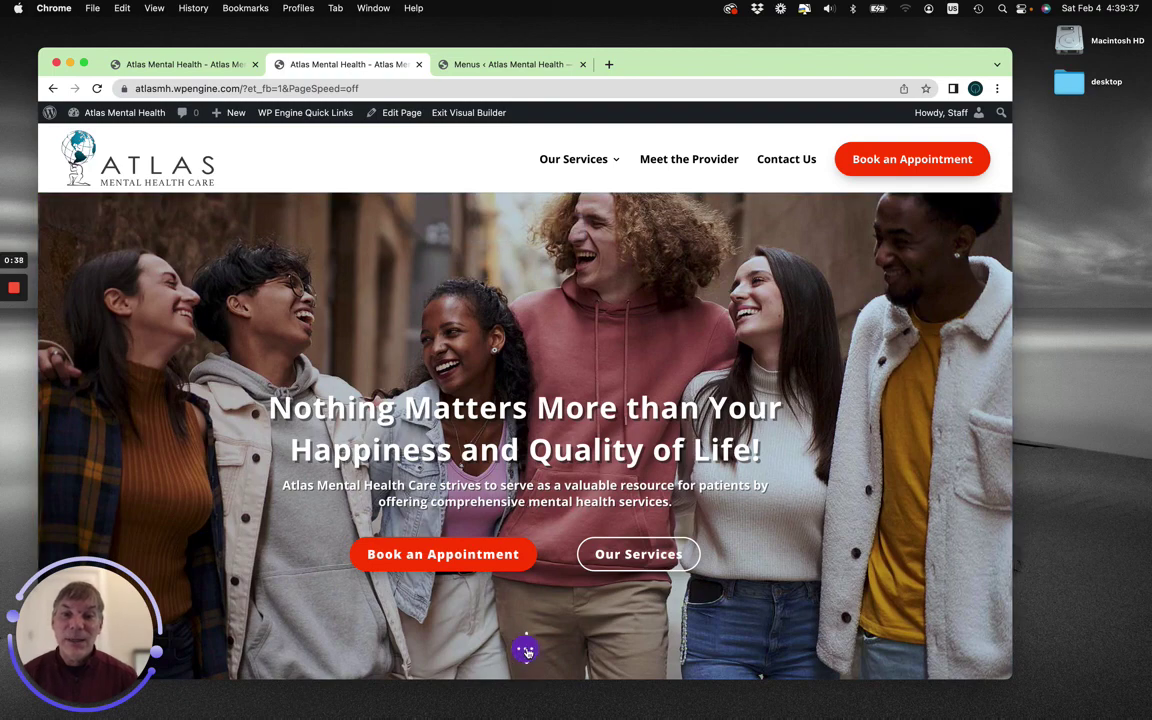
click(525, 647)
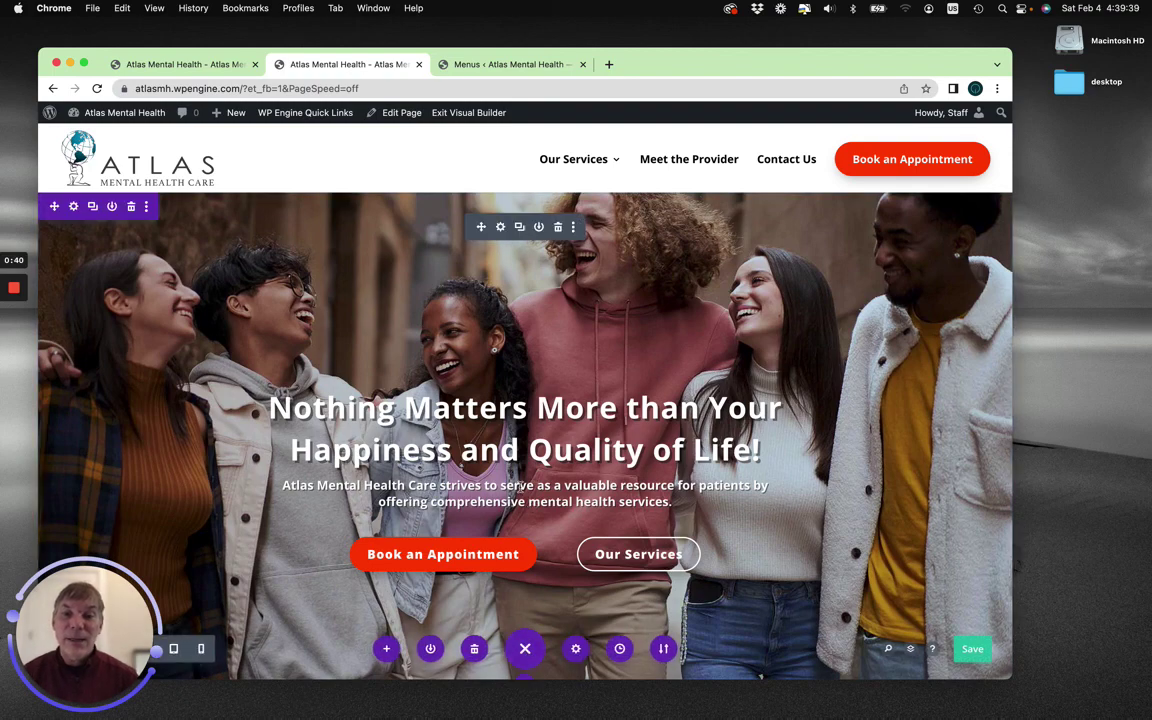
Examine the CSS ID in the advanced settings of the Our Services section, then close the settings.
scroll(522, 487, down, 5)
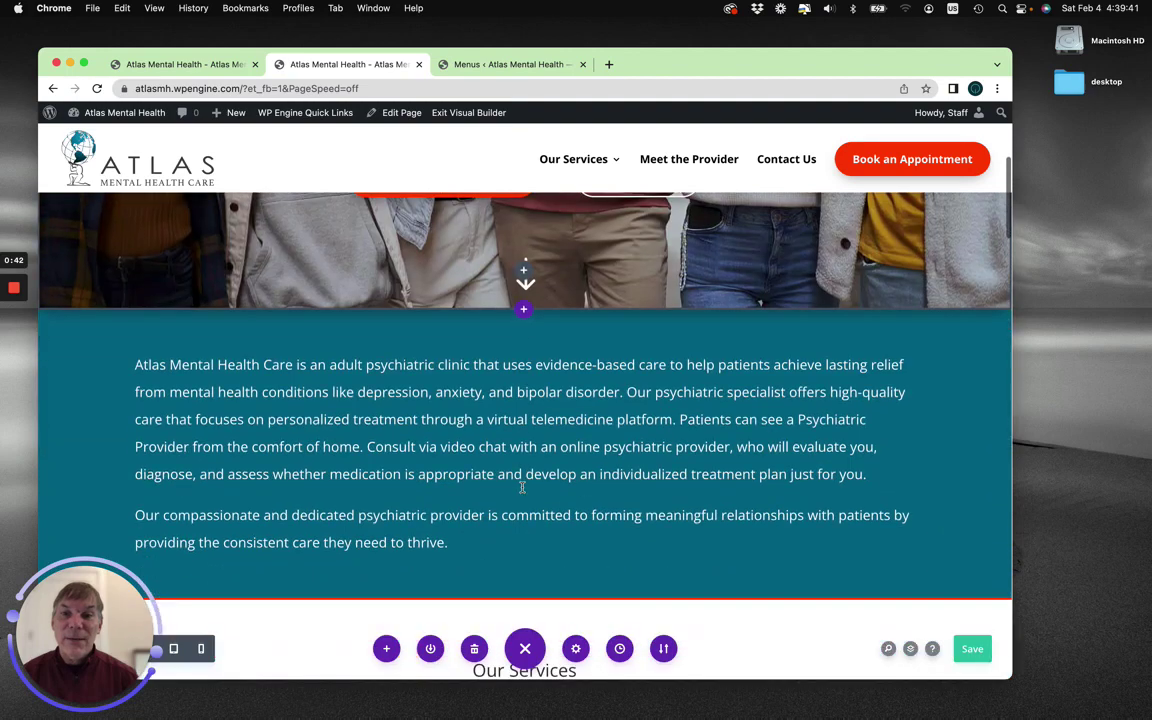
scroll(522, 487, up, 5)
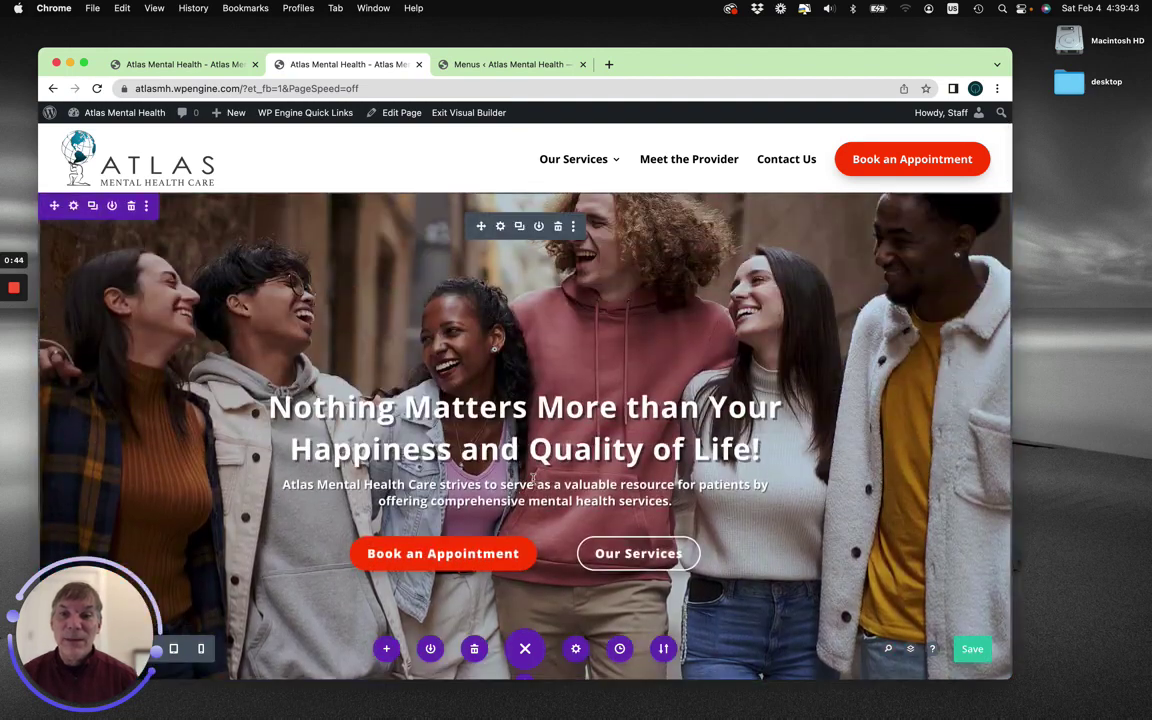
scroll(534, 475, down, 6)
scroll(534, 475, down, 5)
scroll(522, 397, up, 2)
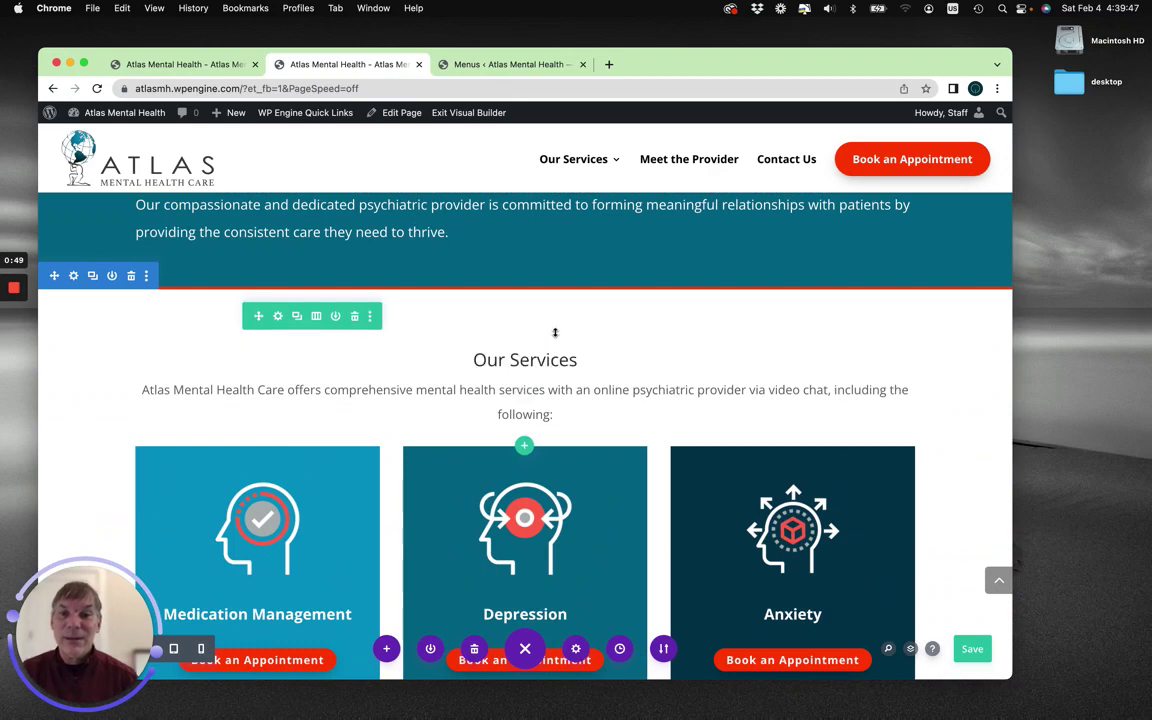
scroll(241, 310, right, 1)
scroll(190, 312, left, 1)
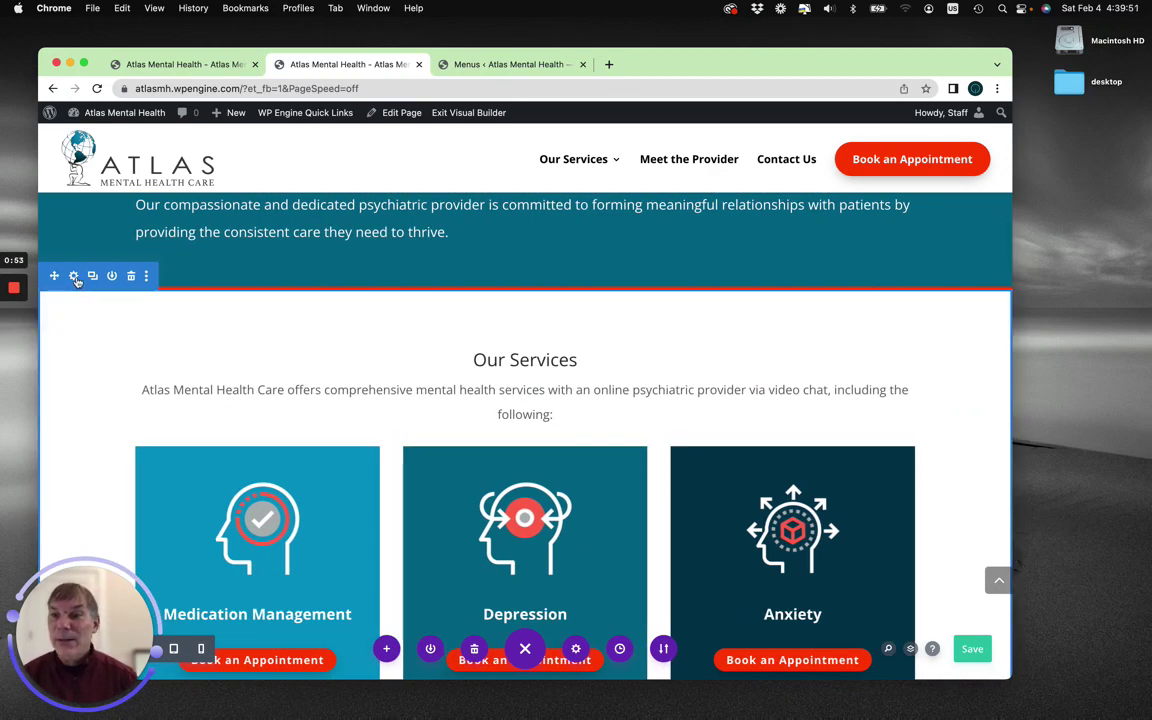
click(74, 277)
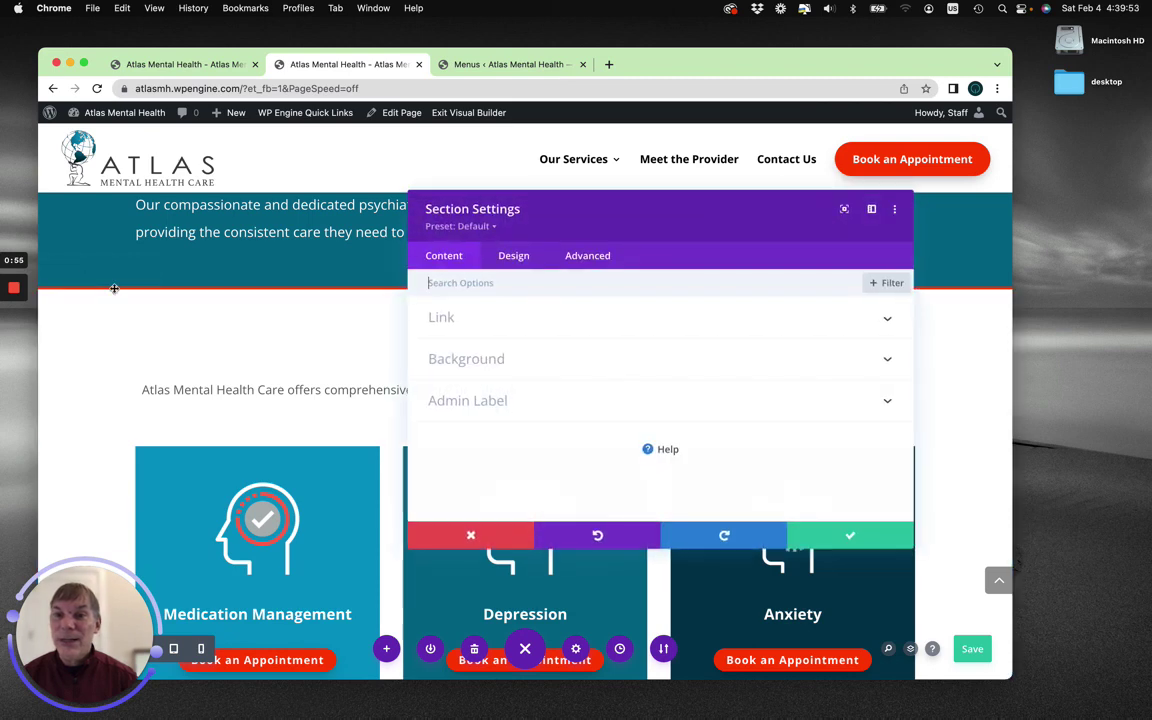
click(590, 256)
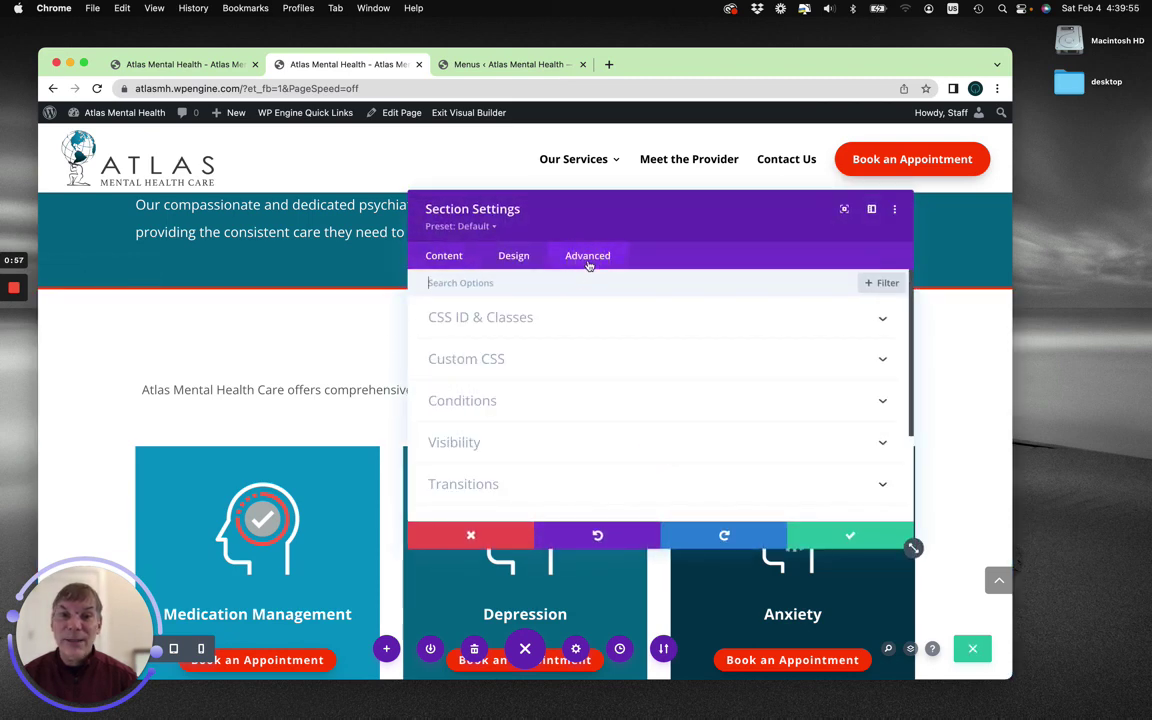
click(489, 320)
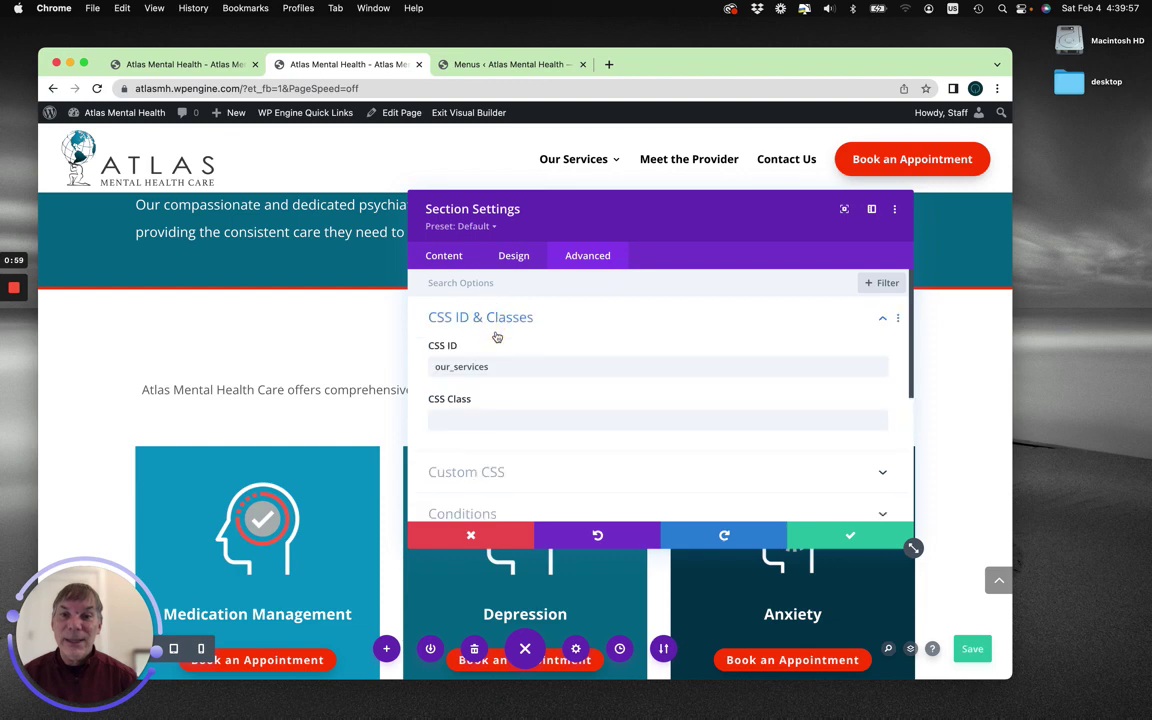
double_click(452, 366)
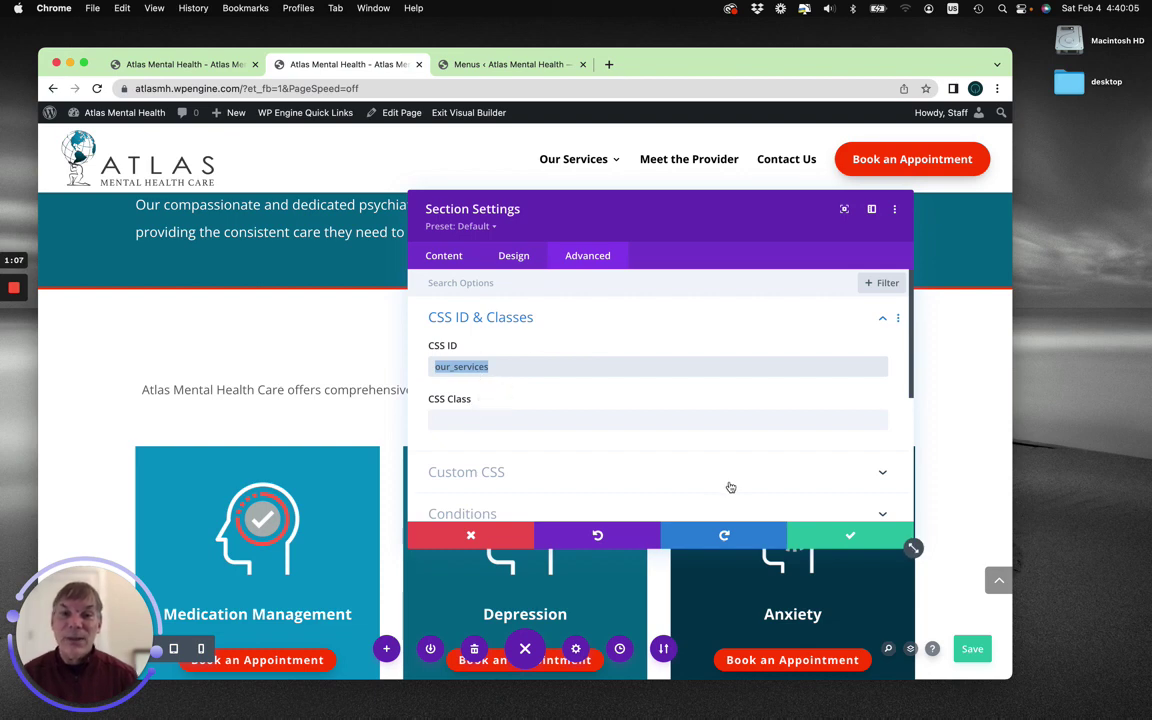
click(830, 538)
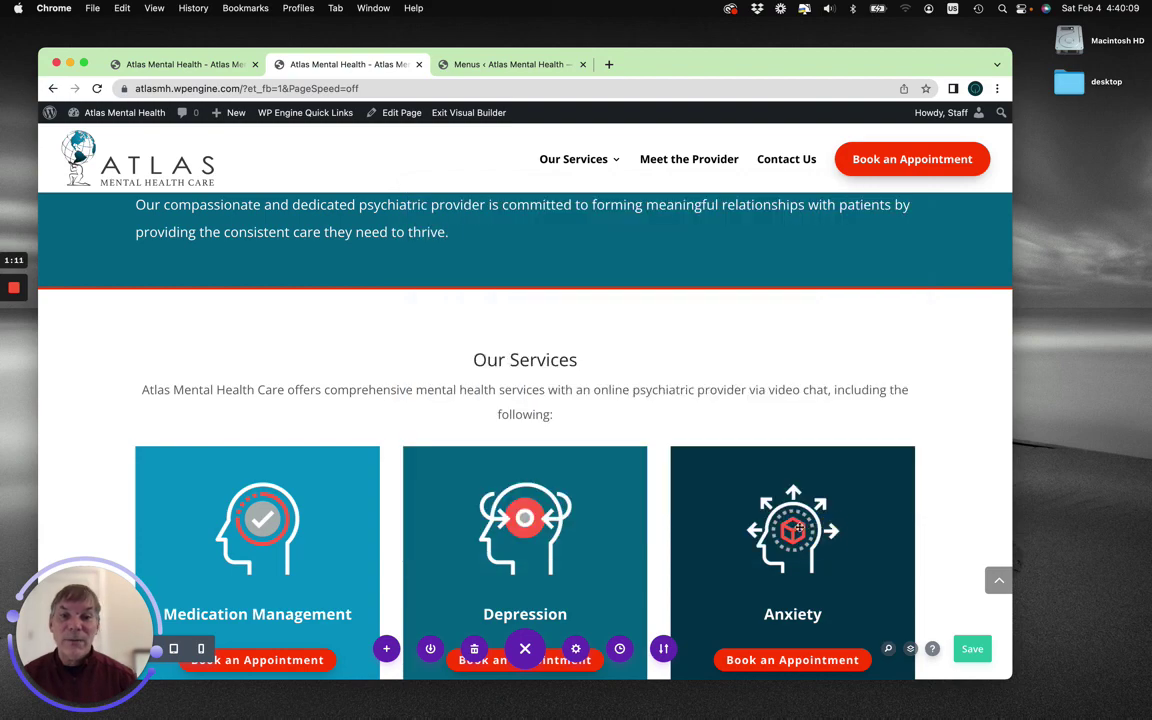
Examine the link URLs of both buttons in the hero's Fullwidth Header settings, then close the settings.
scroll(590, 580, up, 10)
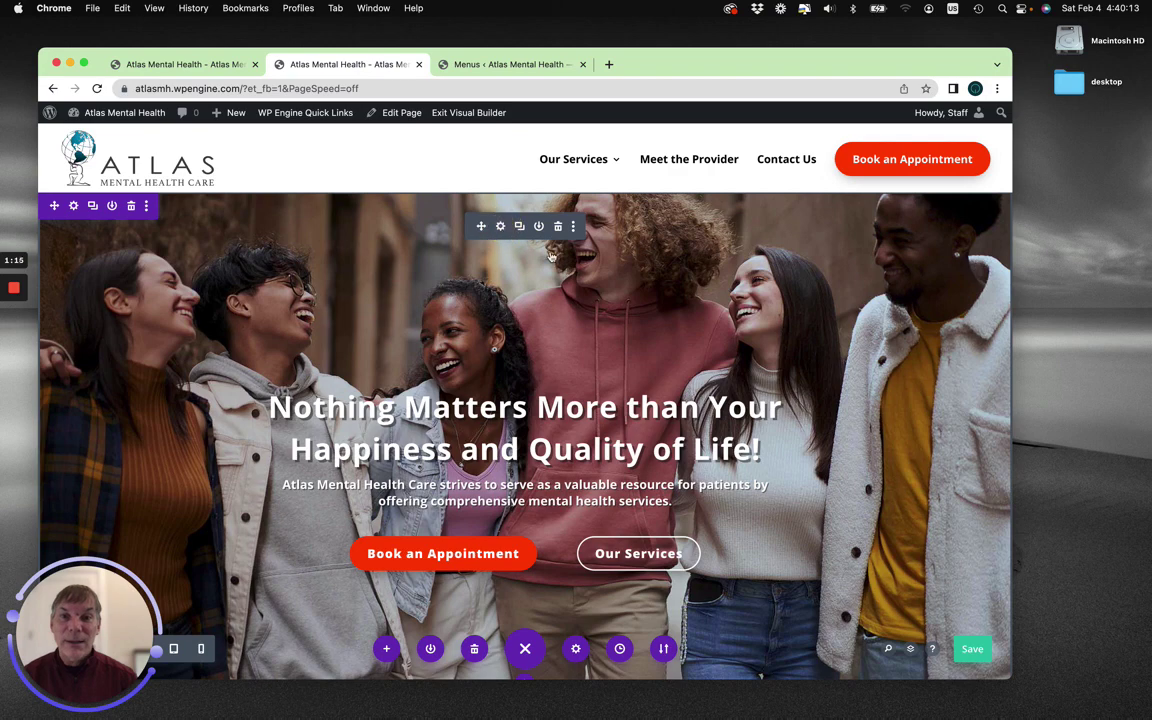
click(502, 227)
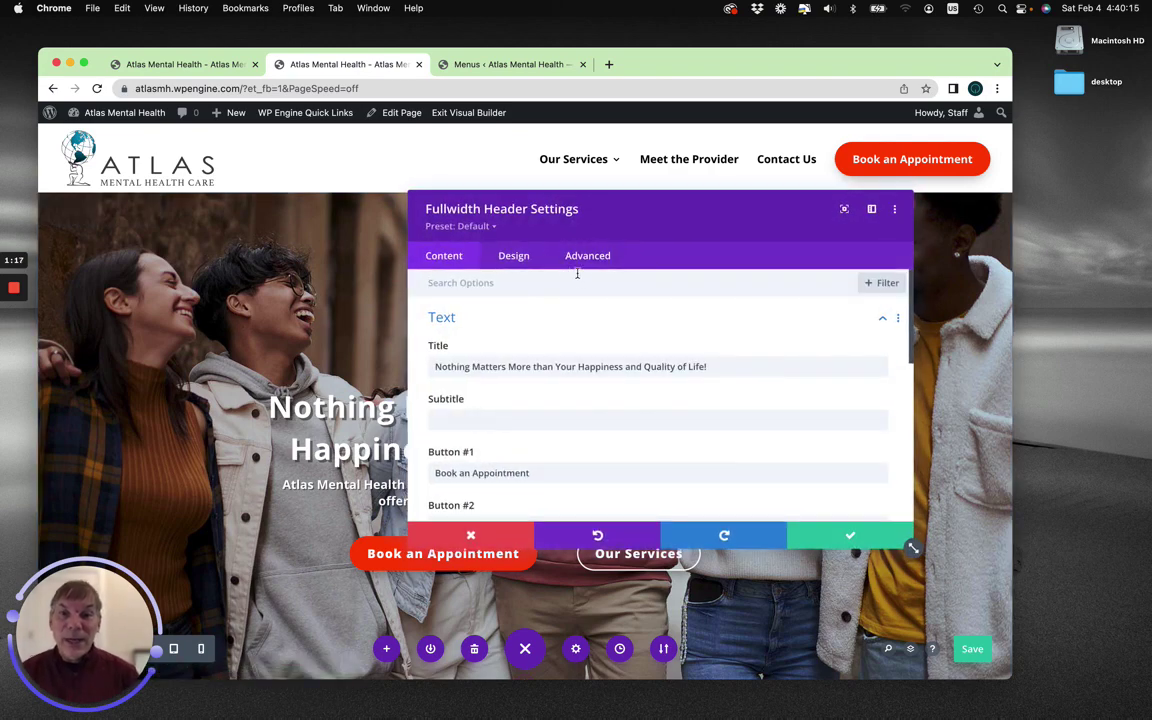
scroll(473, 282, down, 5)
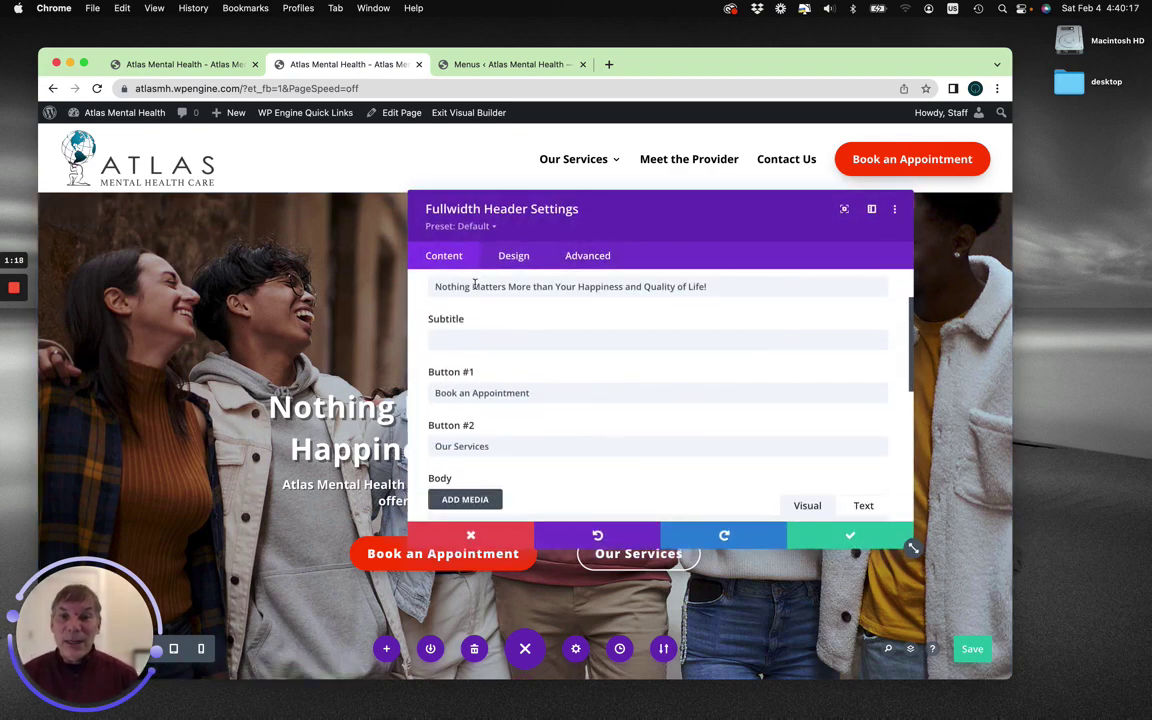
scroll(494, 356, down, 8)
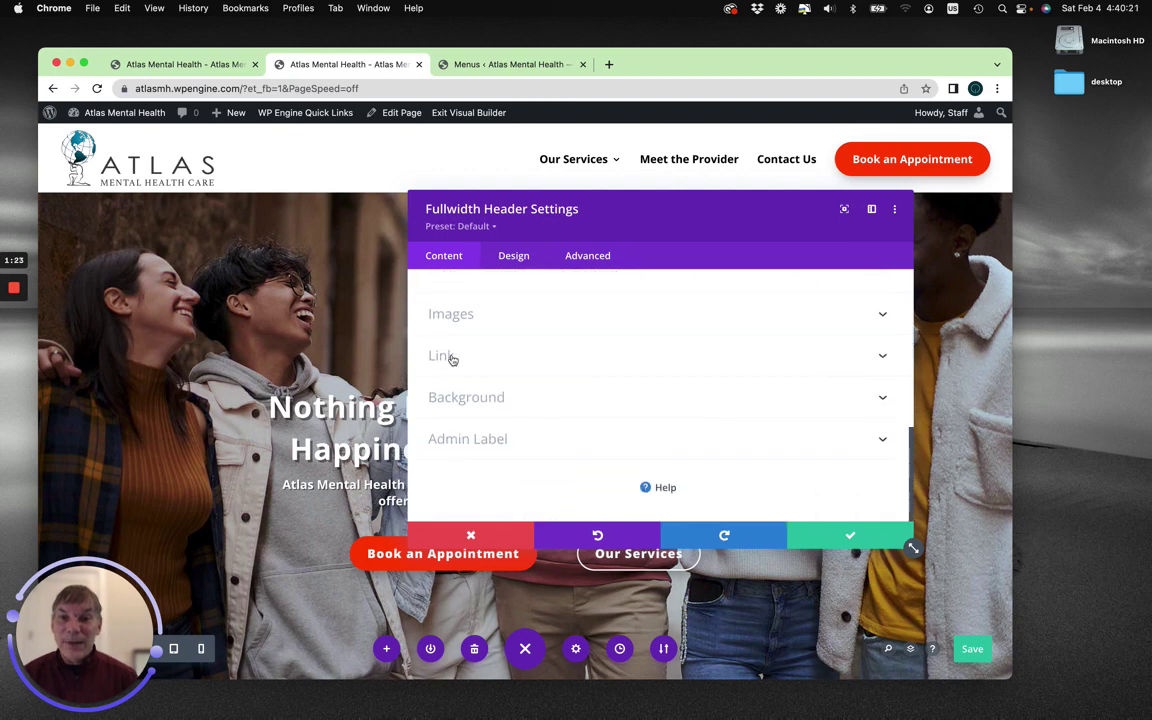
click(451, 359)
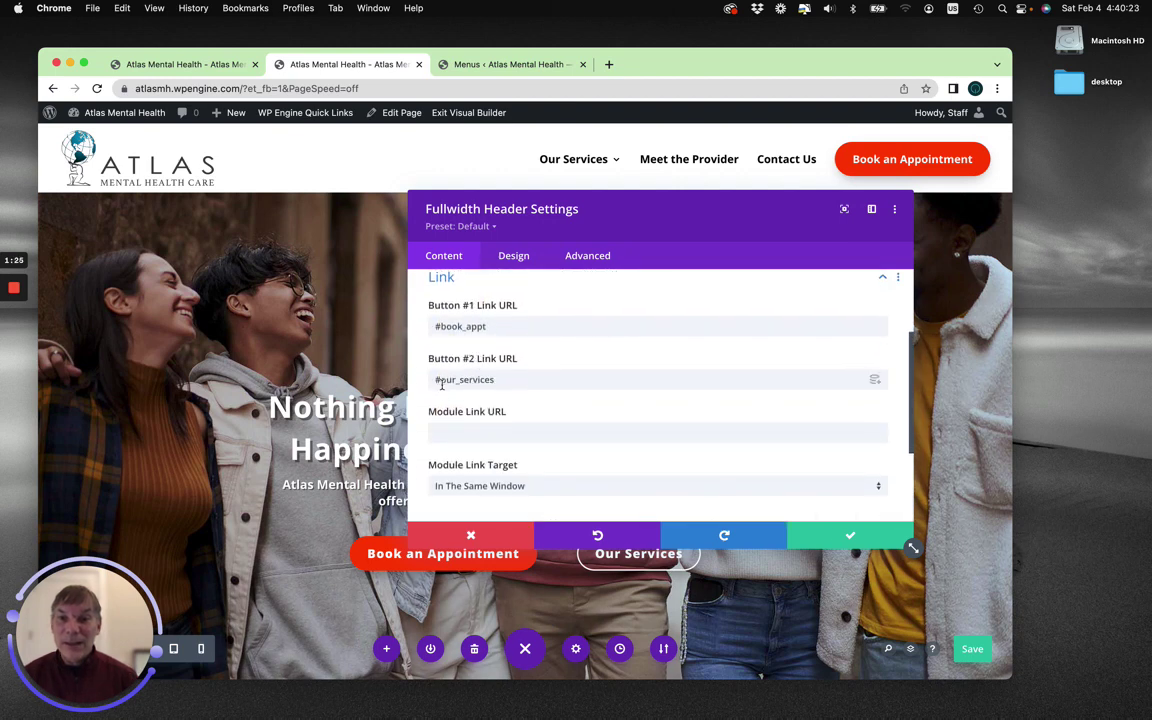
drag(441, 380, 495, 381)
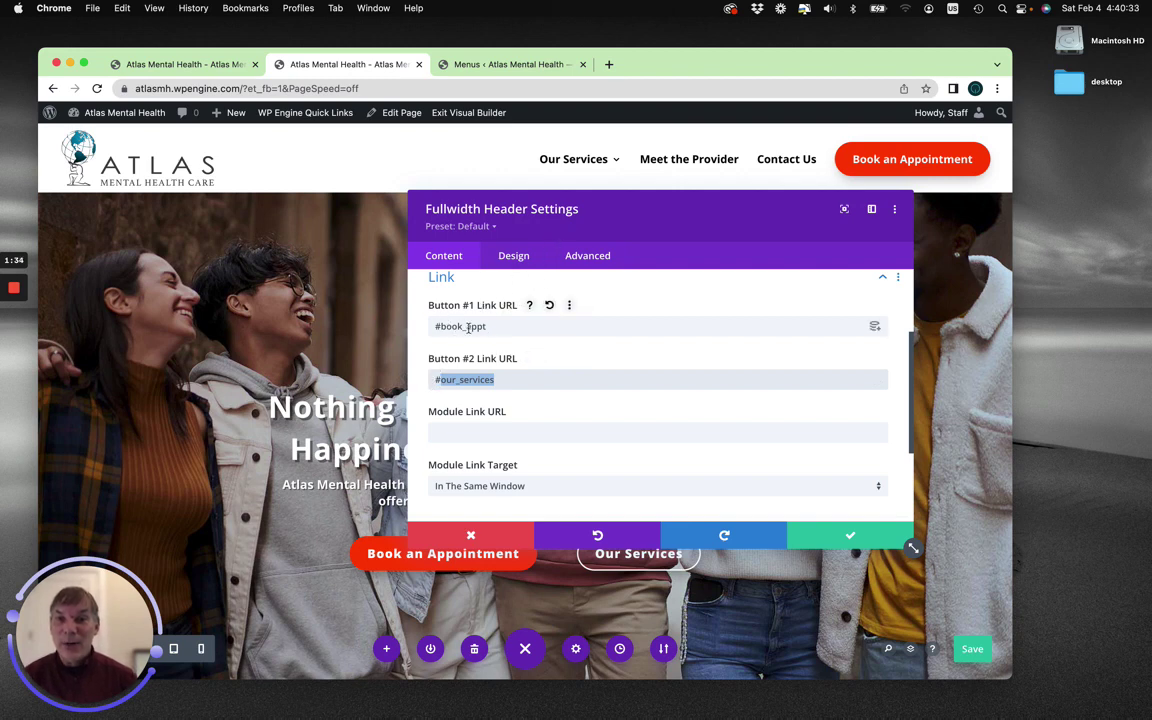
click(822, 534)
Examine the CSS ID in the advanced settings of the Book an Appointment section, then close the settings.
scroll(794, 527, down, 20)
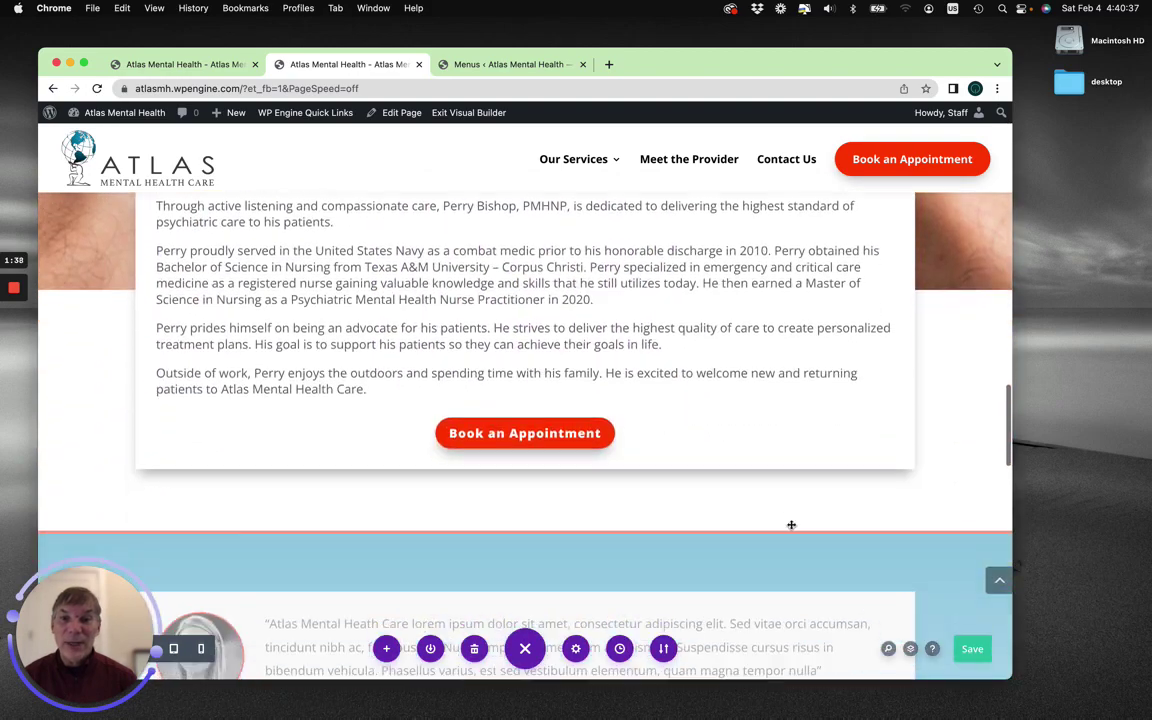
scroll(791, 525, down, 5)
scroll(791, 524, up, 3)
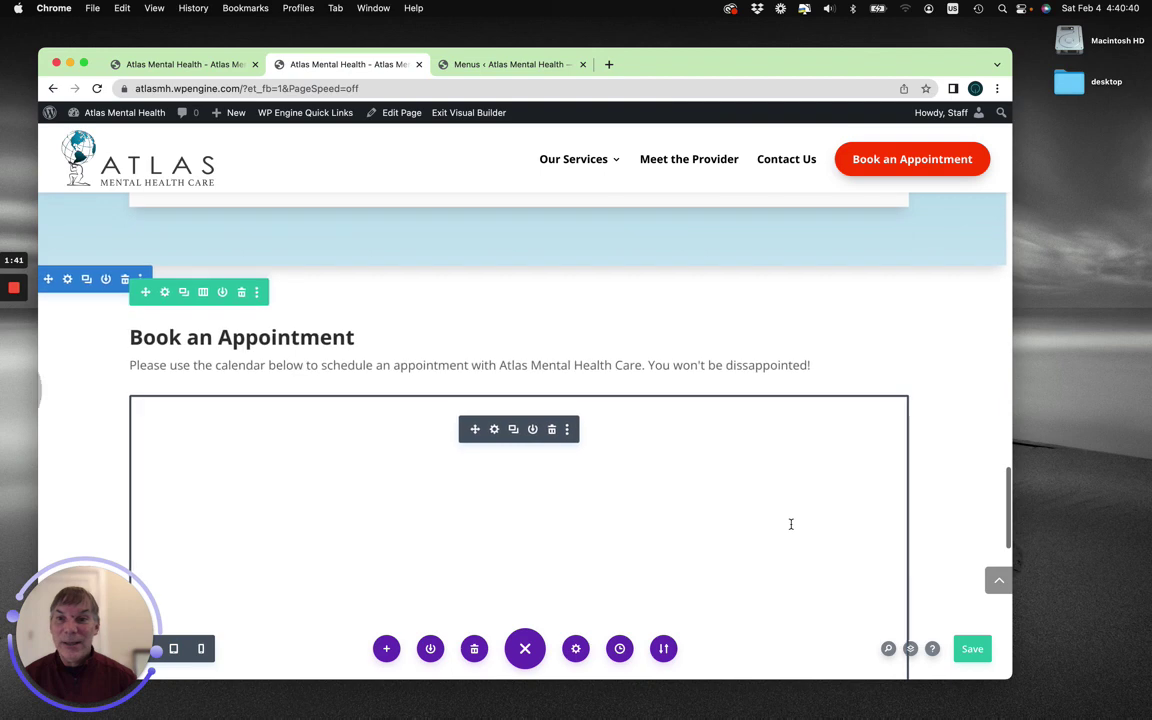
click(70, 281)
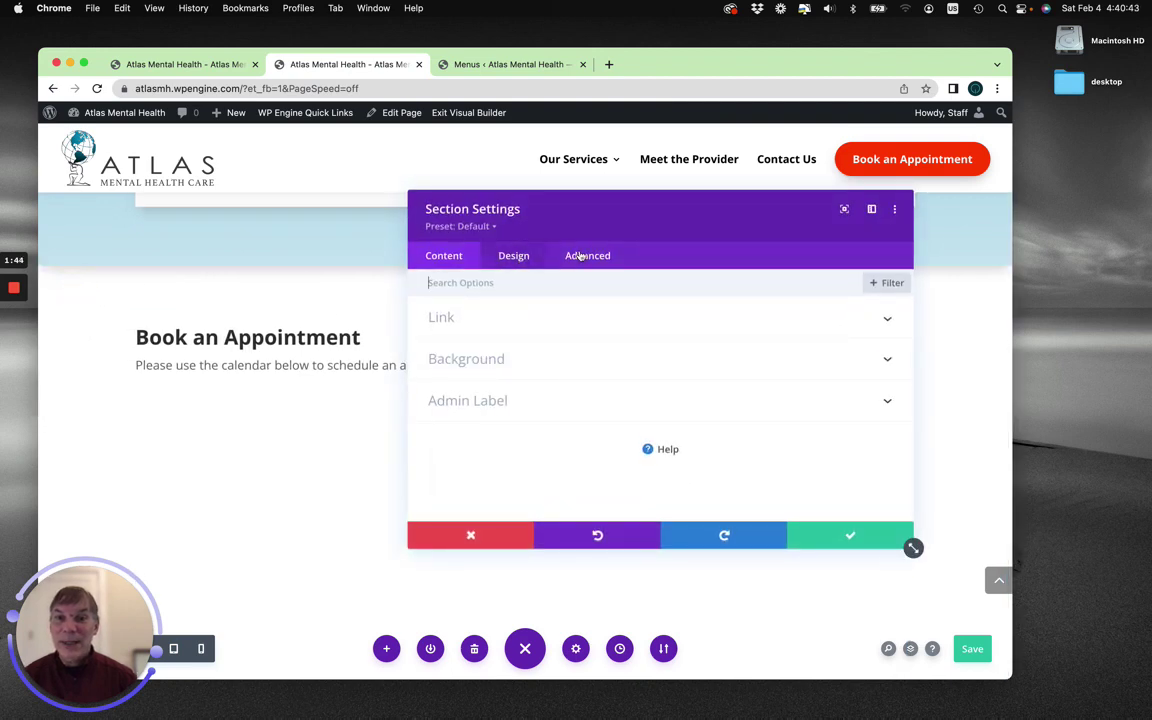
click(585, 257)
click(508, 316)
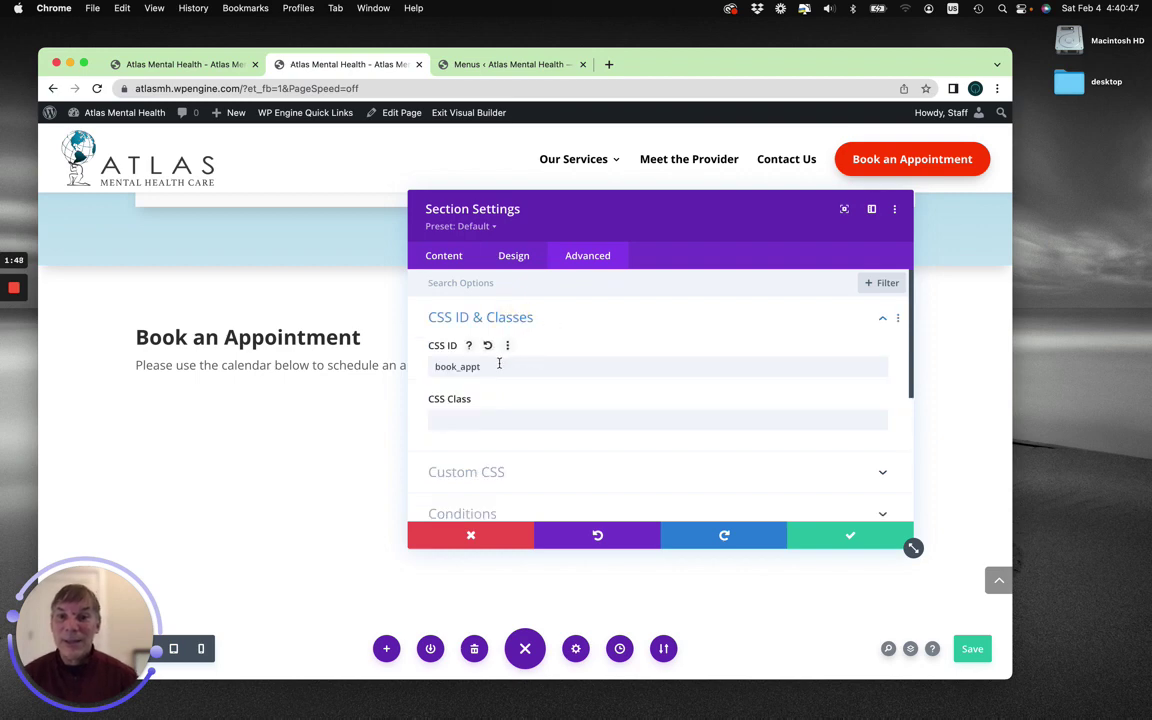
drag(484, 367, 414, 370)
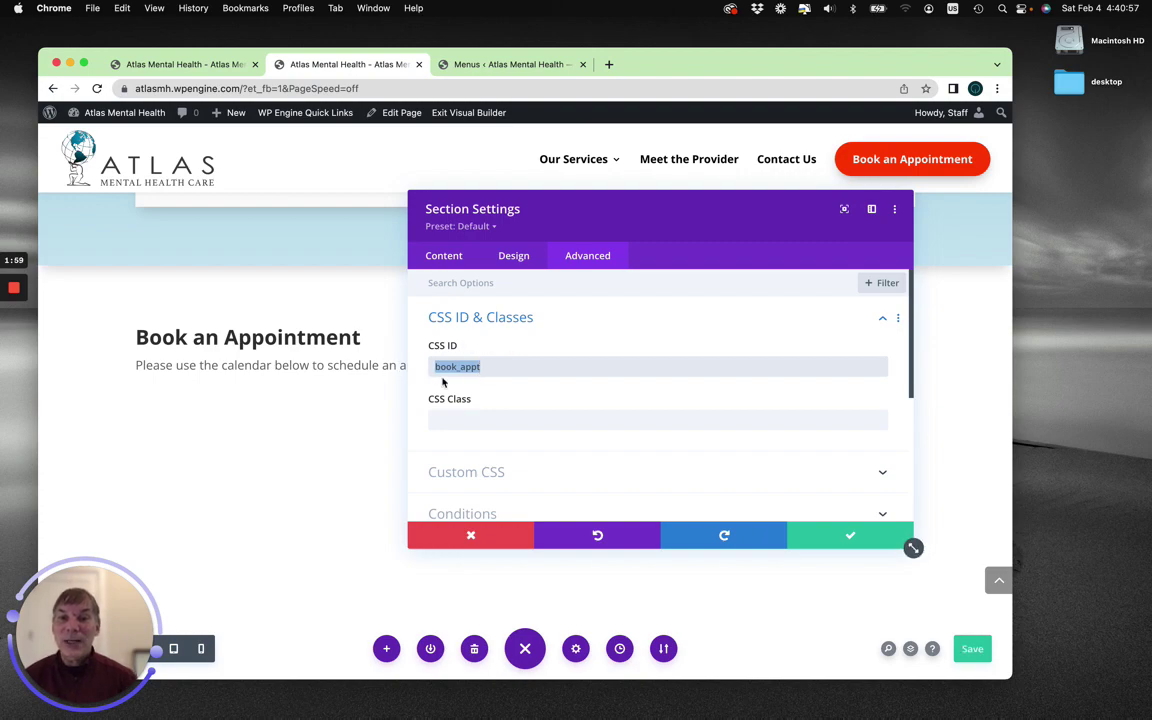
click(830, 535)
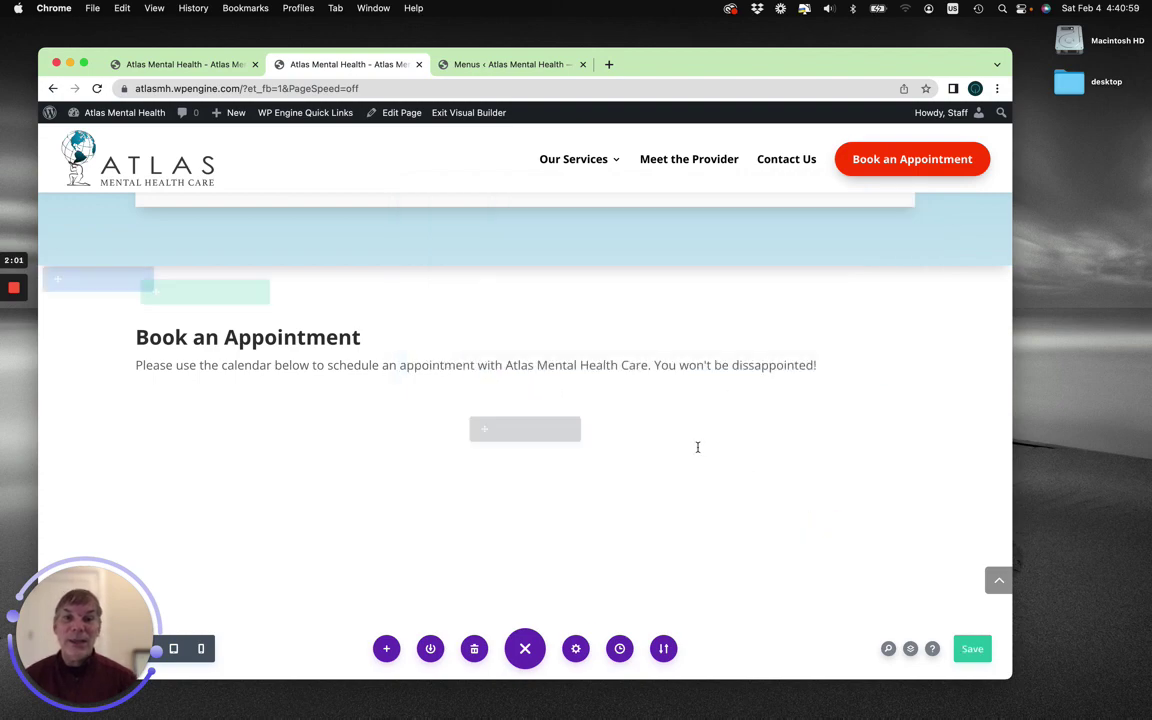
Return to the live home page and test both hero buttons' anchor links and the header menu's Book an Appointment link.
scroll(656, 415, up, 15)
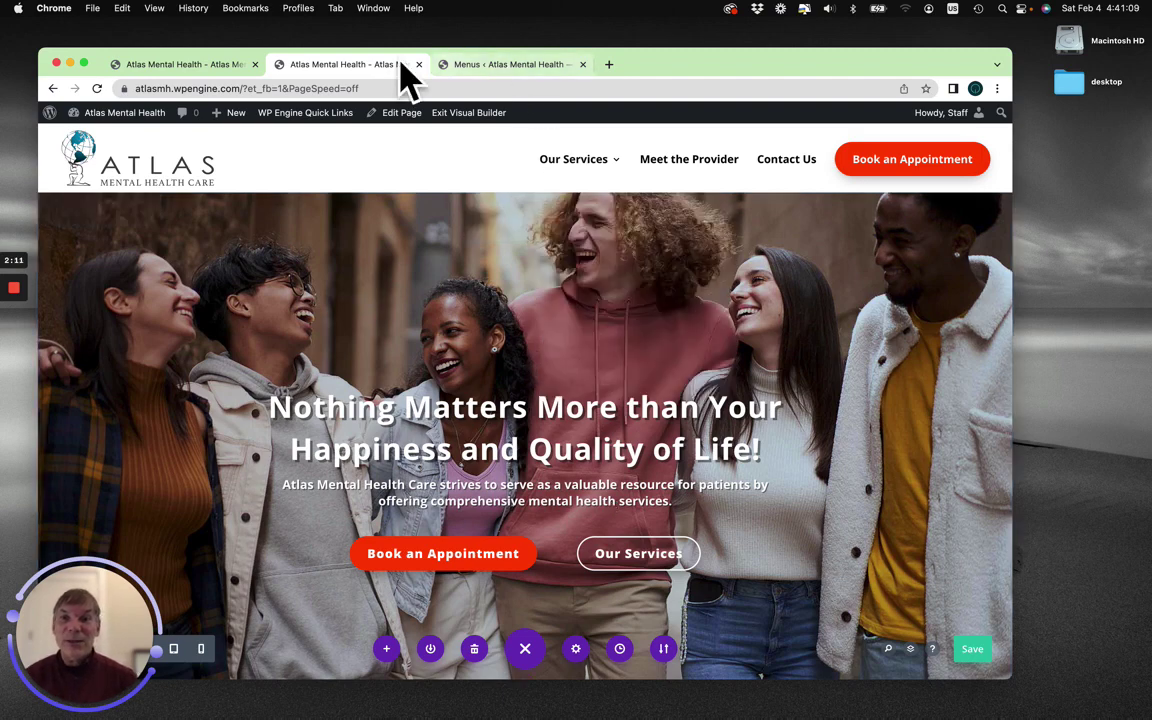
click(190, 63)
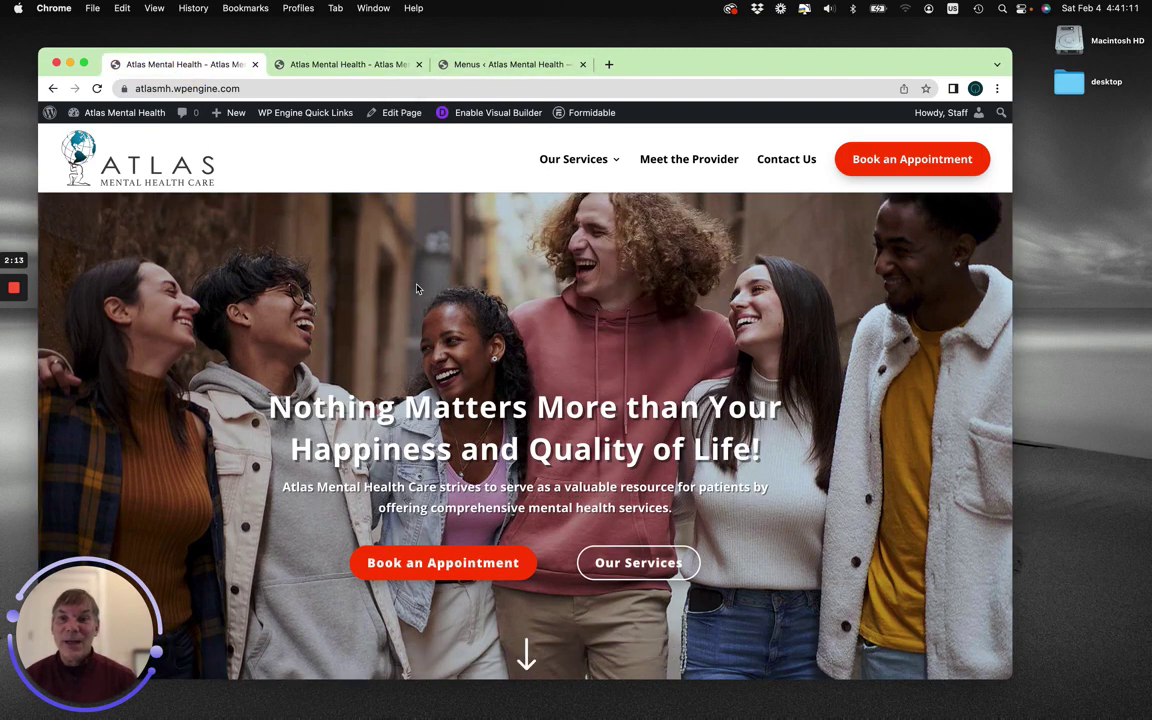
scroll(461, 327, down, 3)
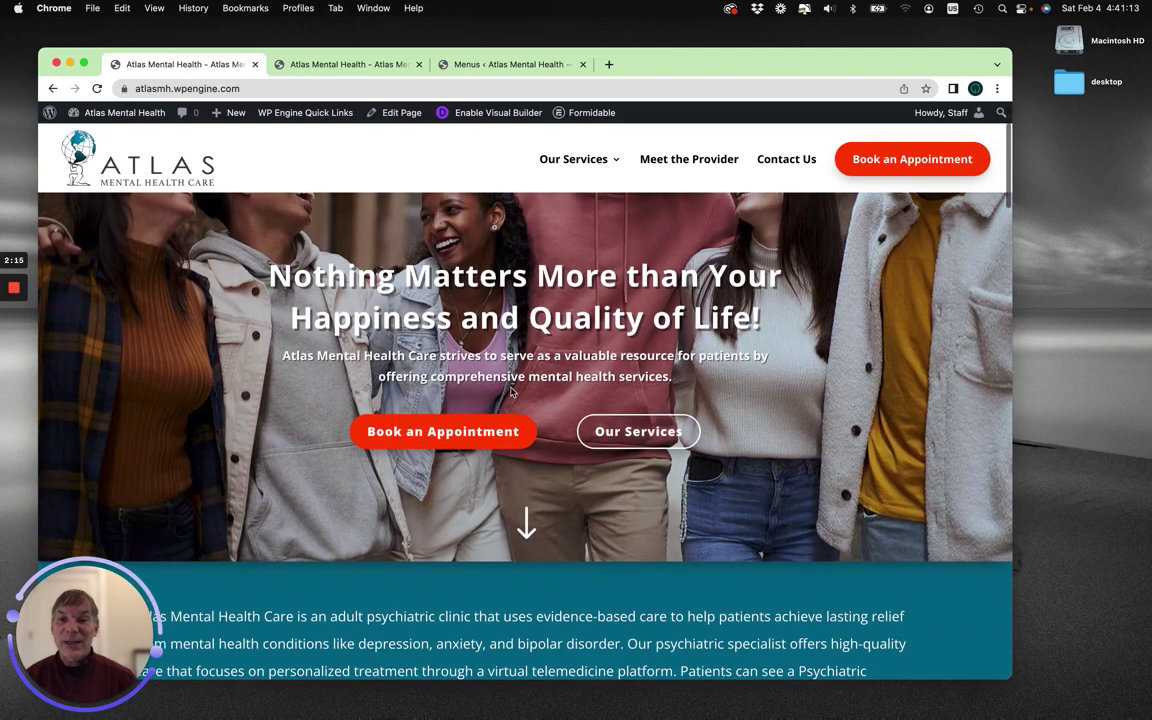
click(483, 433)
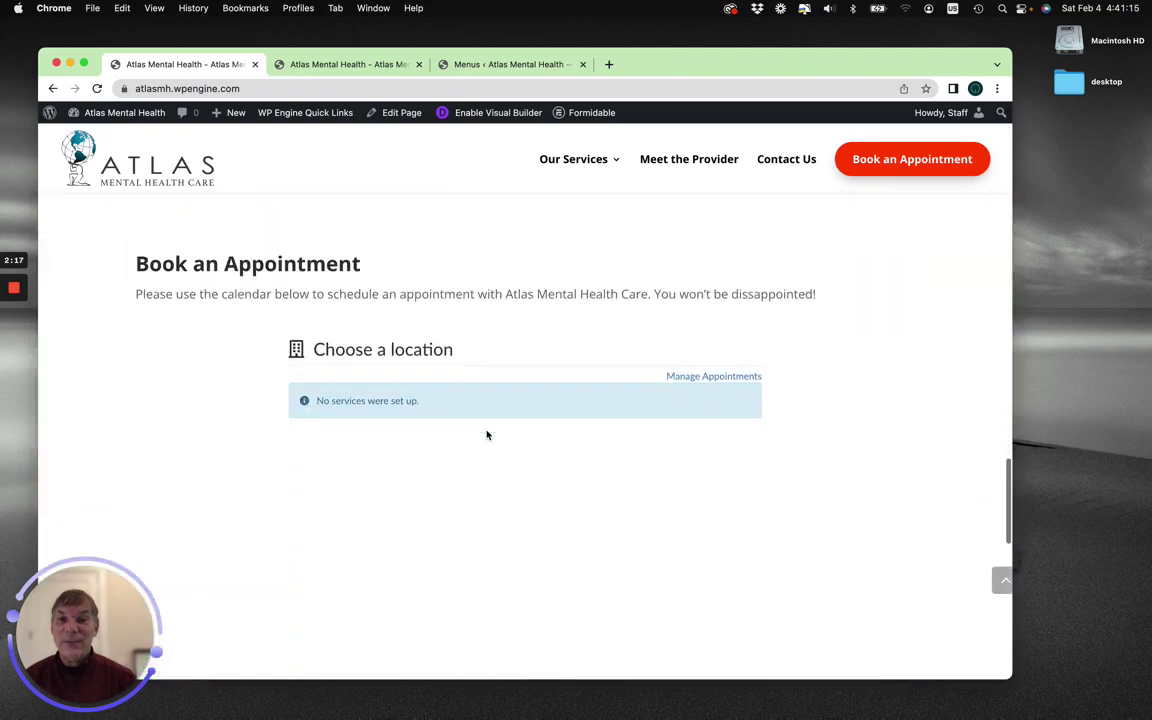
scroll(488, 431, up, 20)
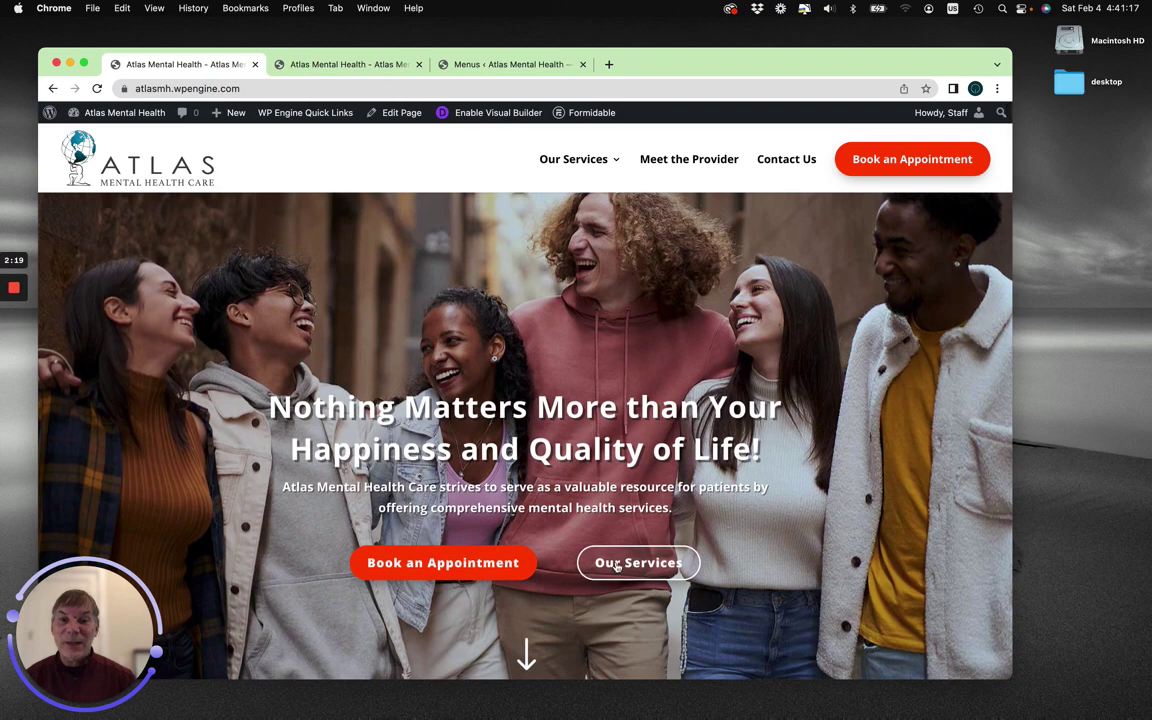
click(625, 566)
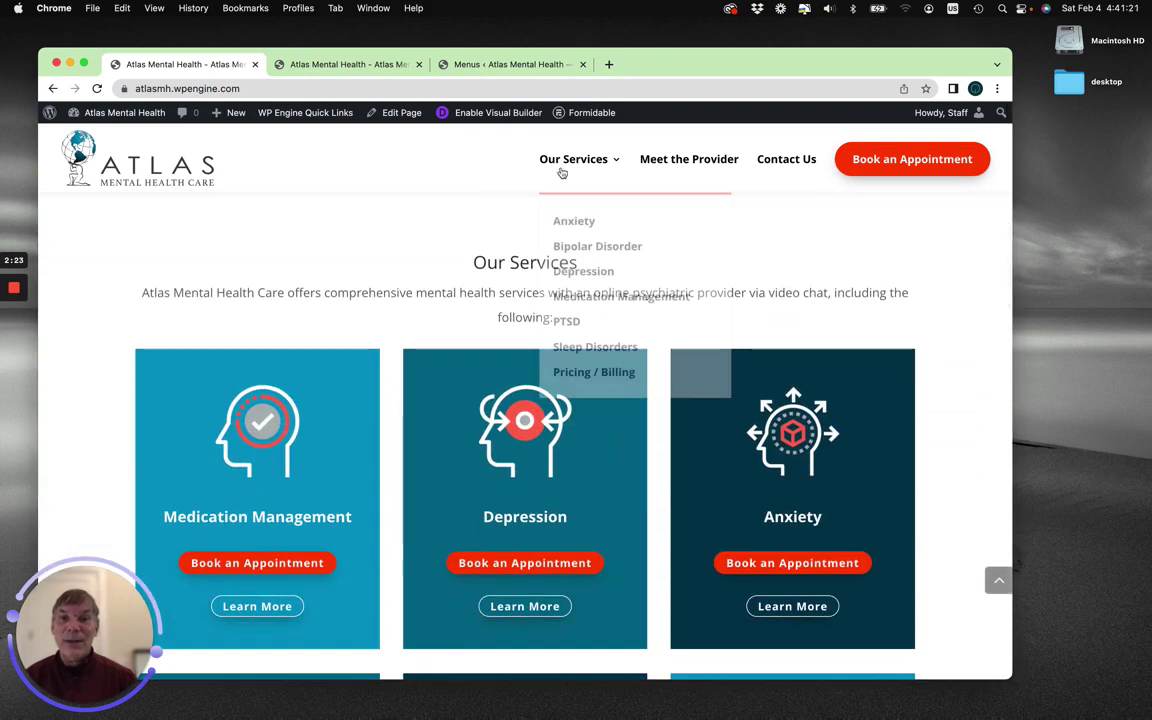
click(906, 160)
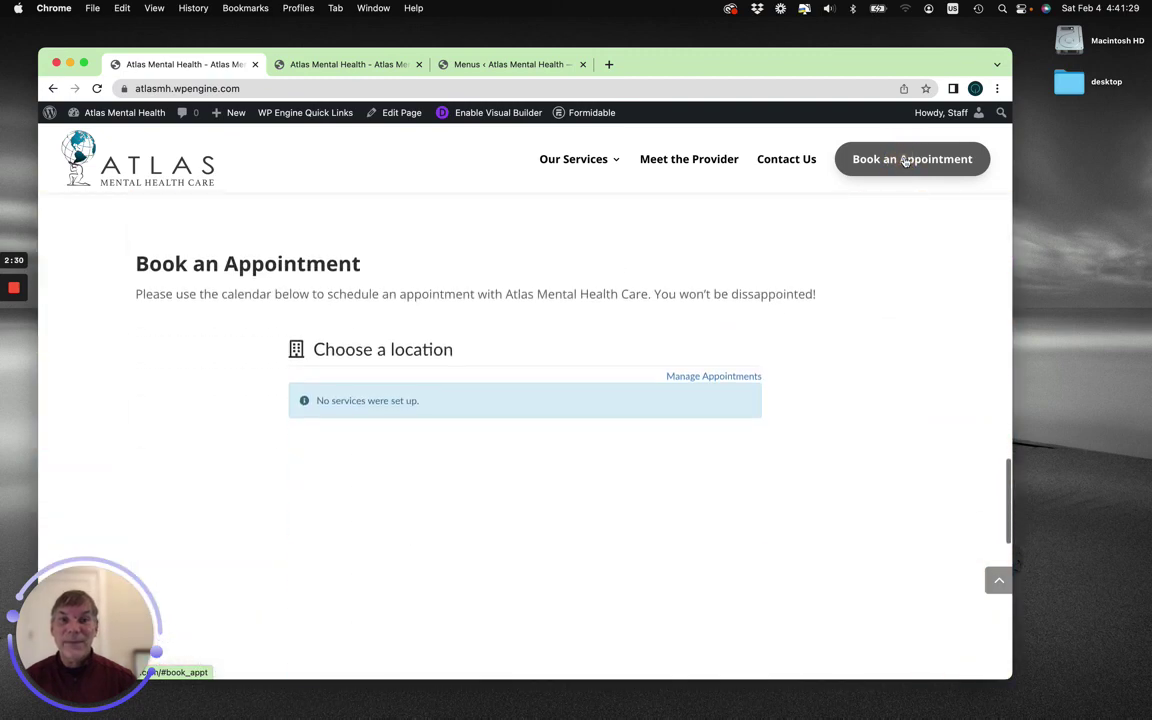
Examine the URL and CSS class of the Book an Appointment custom link in the WordPress menu editor.
click(495, 65)
scroll(679, 310, down, 5)
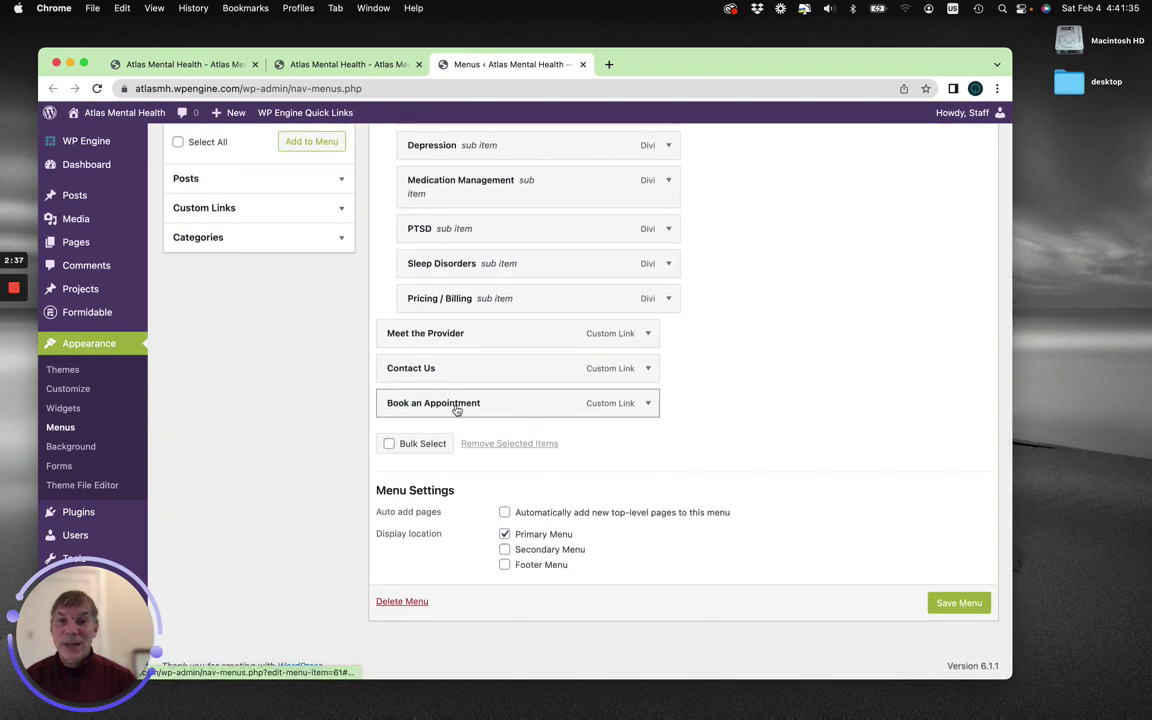
click(649, 407)
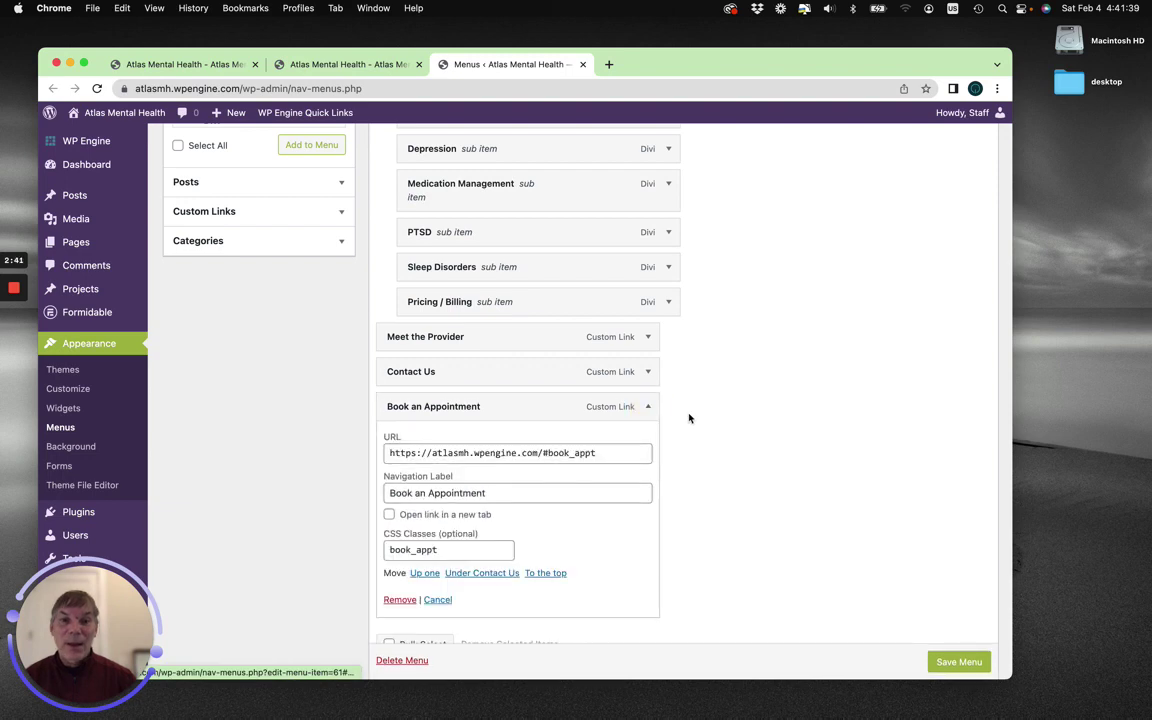
scroll(689, 418, down, 2)
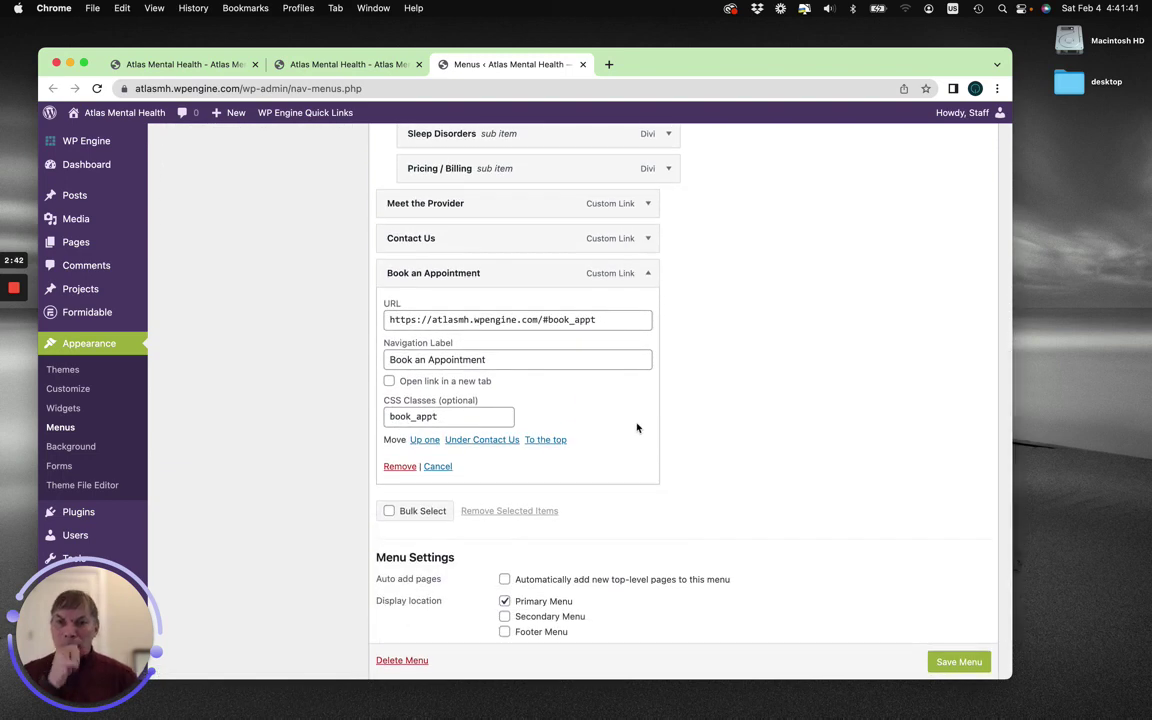
drag(447, 419, 384, 425)
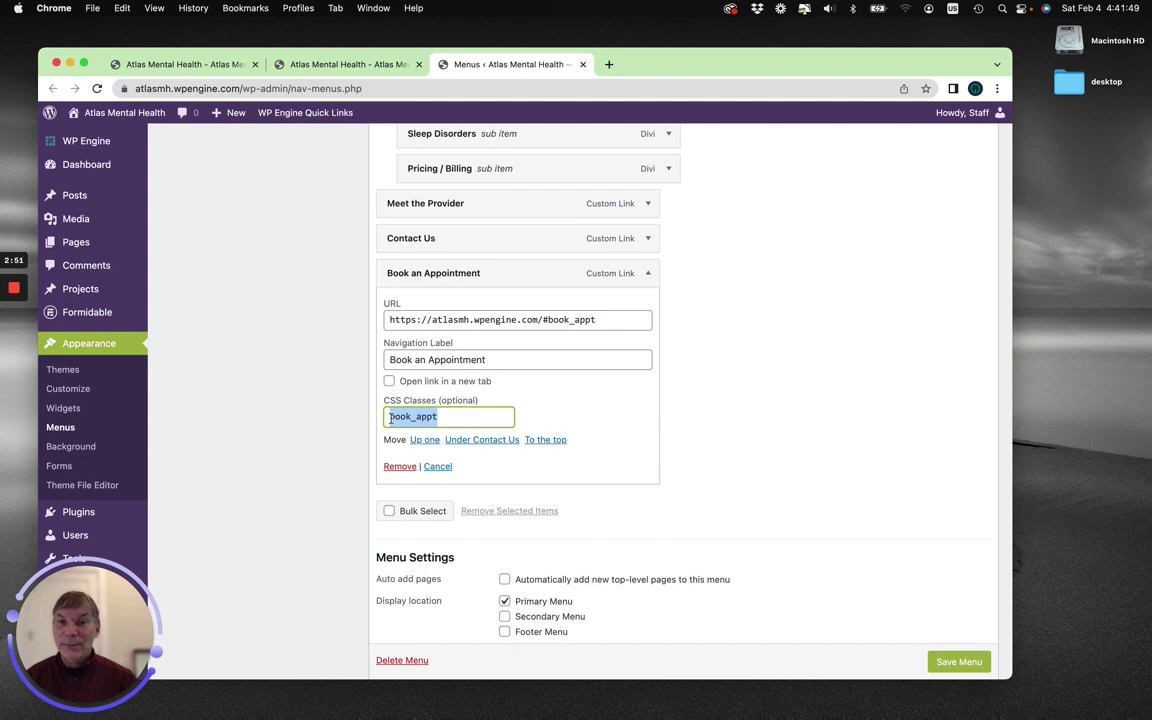
scroll(400, 437, up, 2)
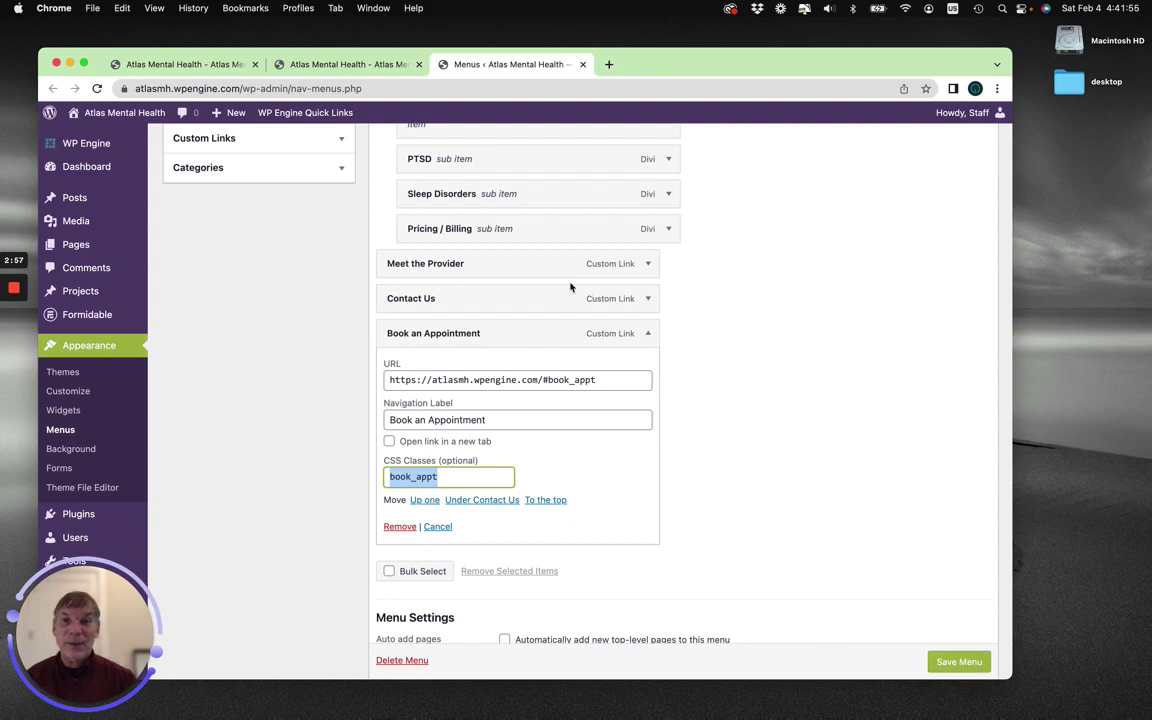
Return to the top of the live home page and test the header menu's Book an Appointment anchor link again.
click(382, 68)
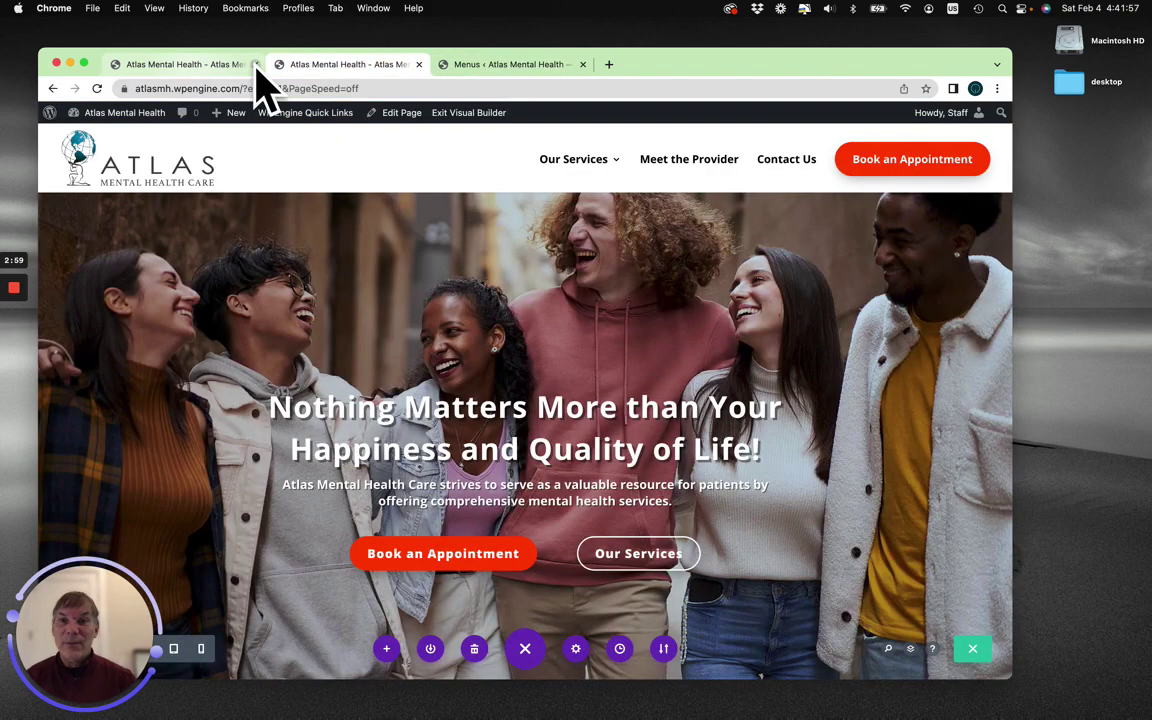
click(190, 64)
scroll(393, 178, up, 5)
scroll(393, 178, up, 15)
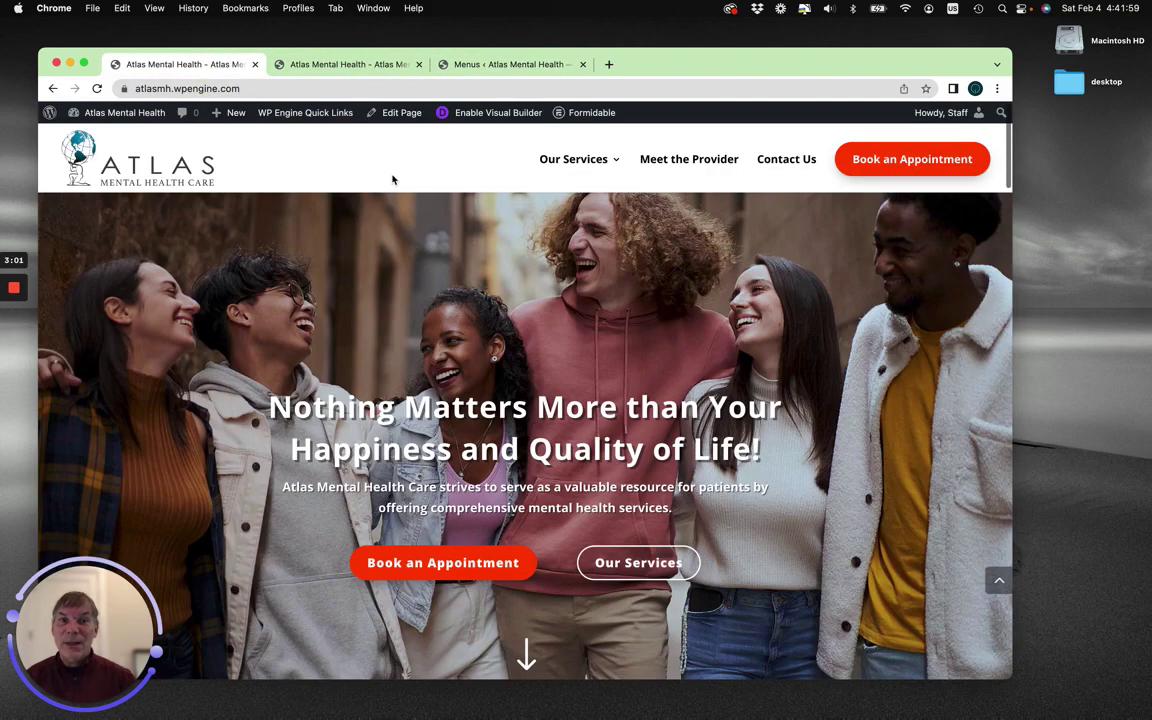
click(879, 162)
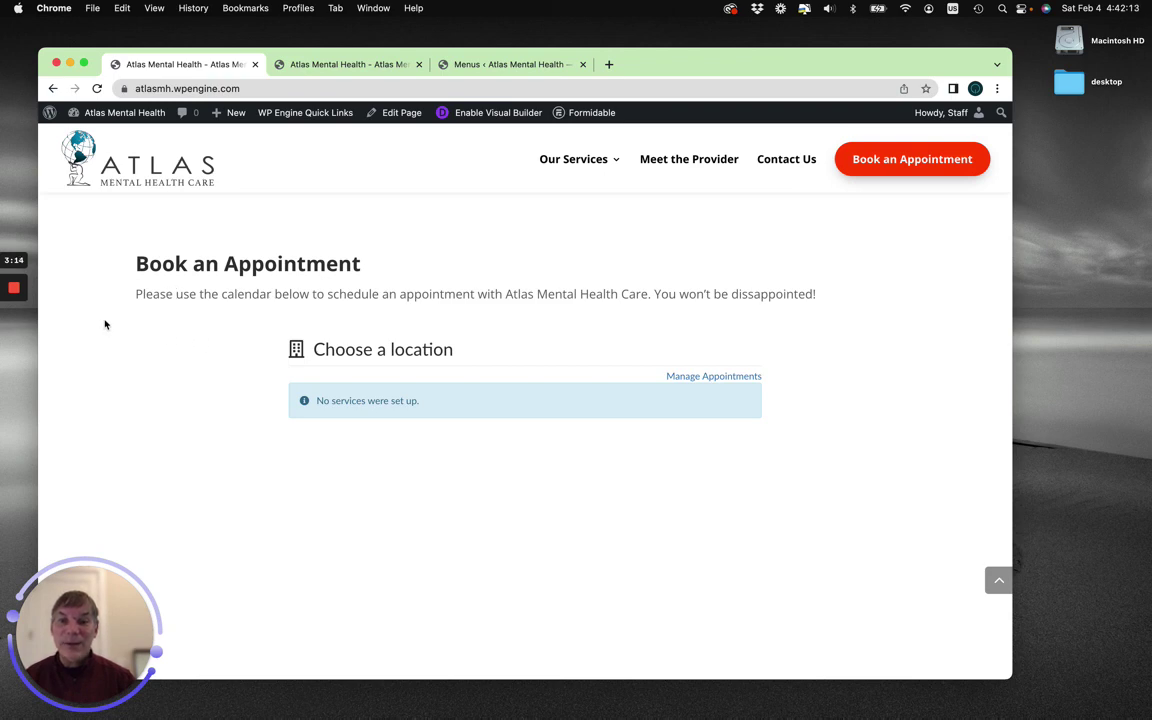
mouse_move(14, 290)
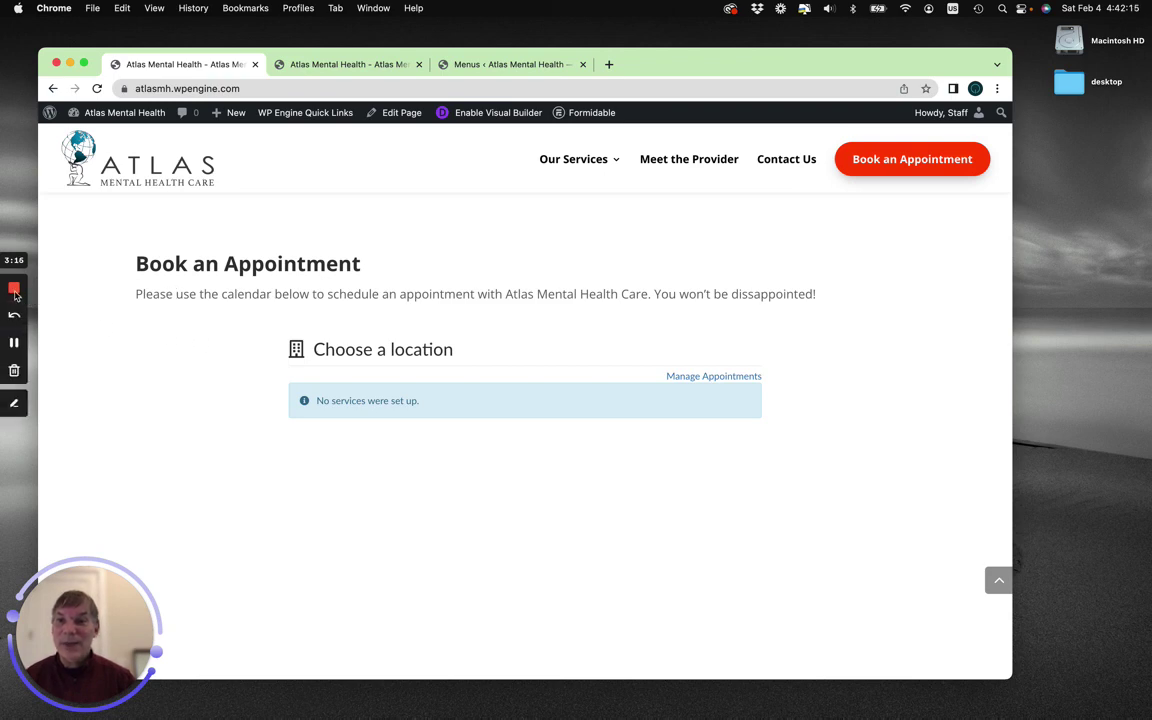